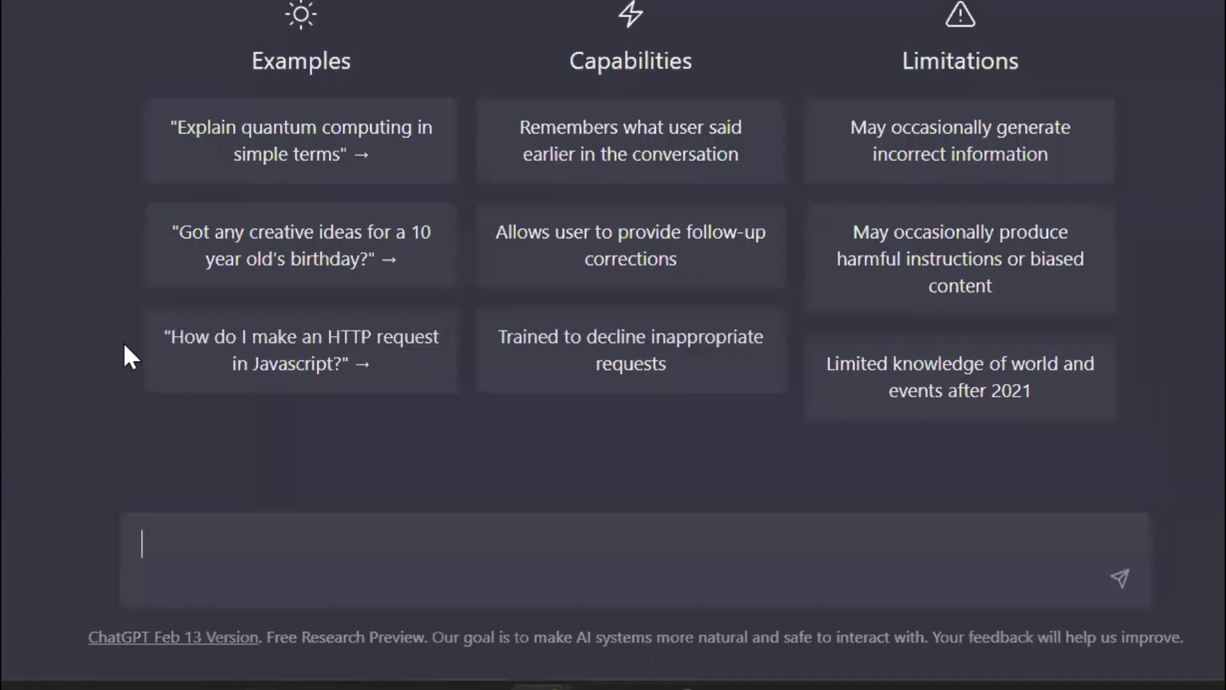
- Paste the sign-up form prompt and capitalize its opening word to 'Create'
key("ctrl+v")
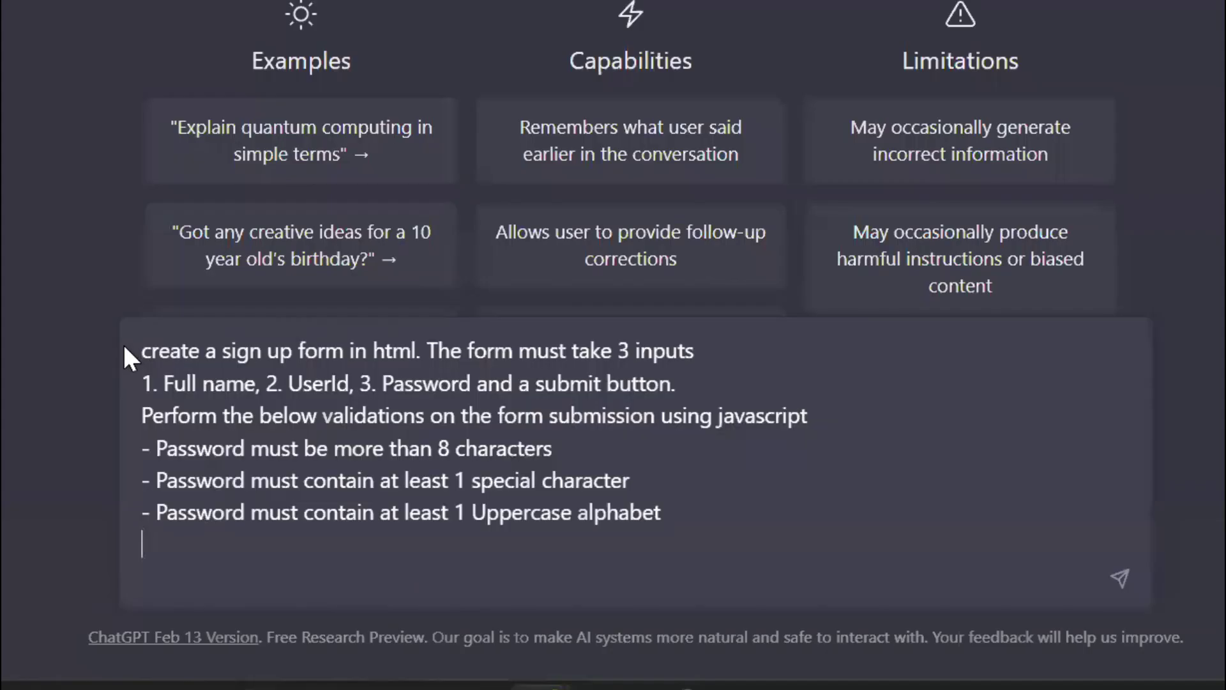
left_click(148, 350)
key("BackSpace")
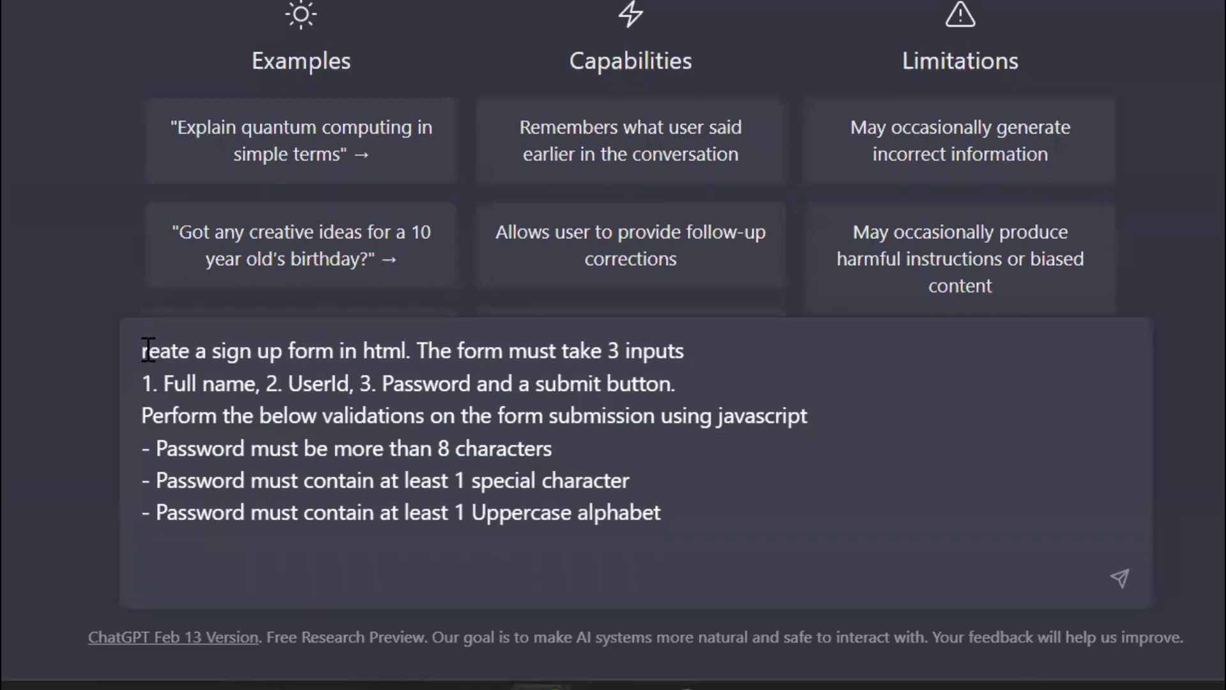
type("C")
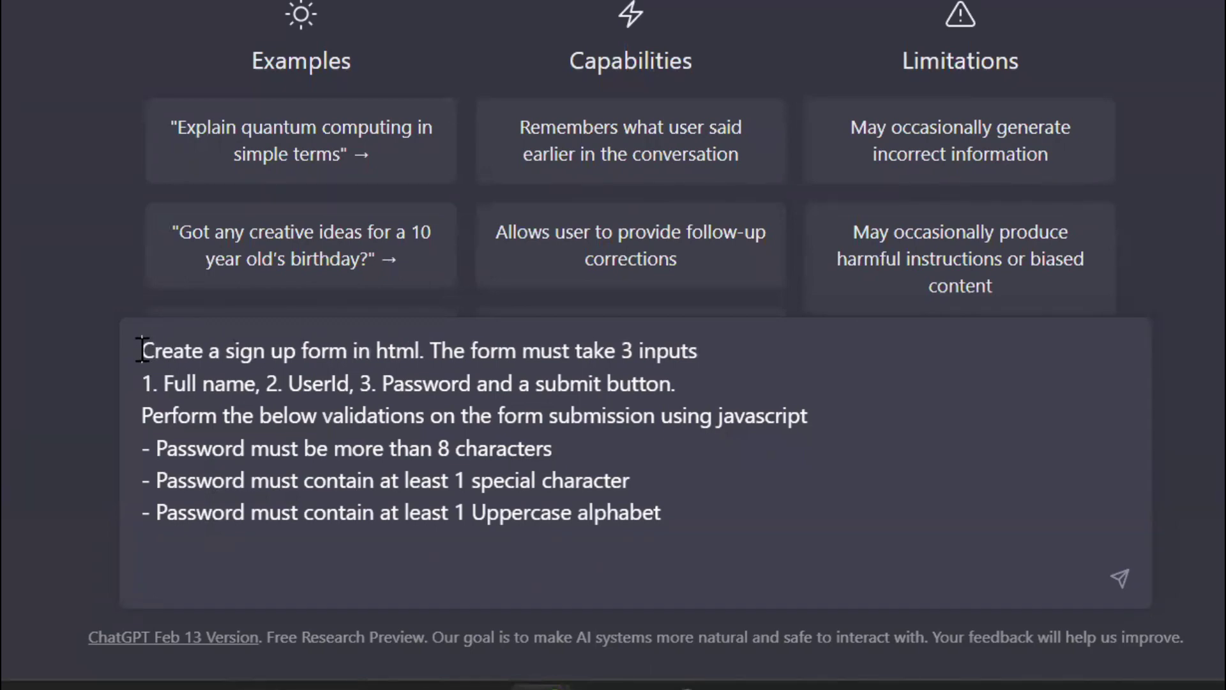
- Review the form inputs and password rules, then delete the empty trailing line
left_click_drag(142, 350, 676, 386)
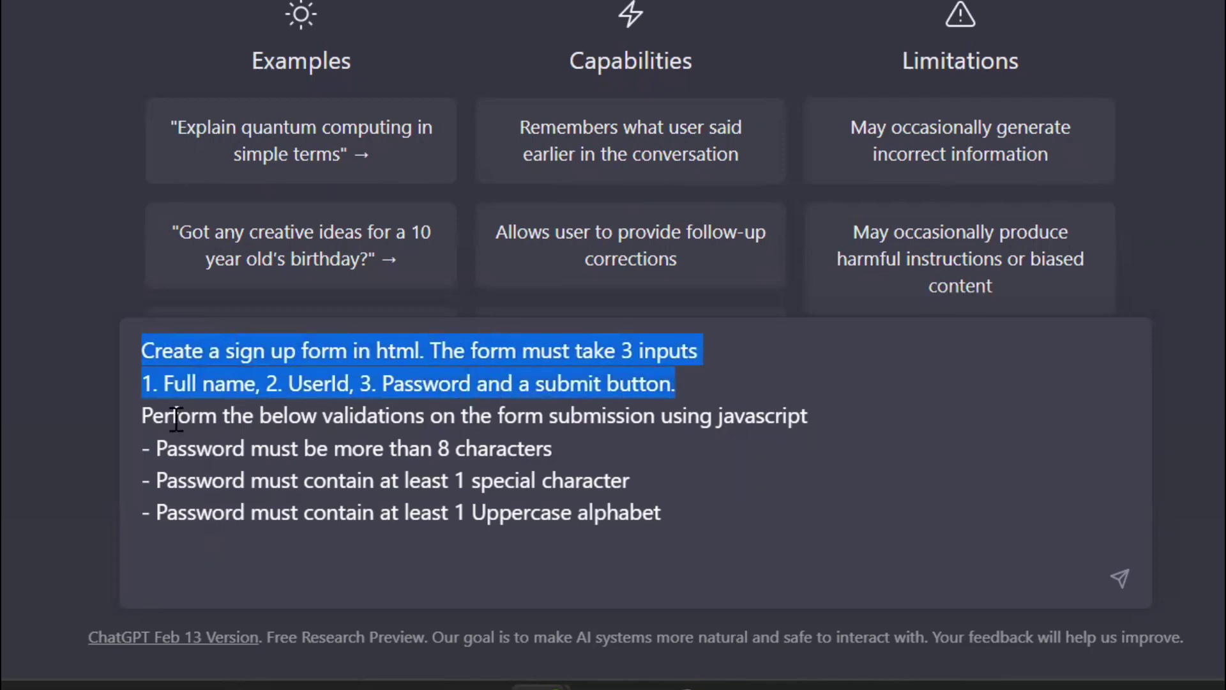
left_click_drag(143, 415, 739, 512)
left_click(794, 548)
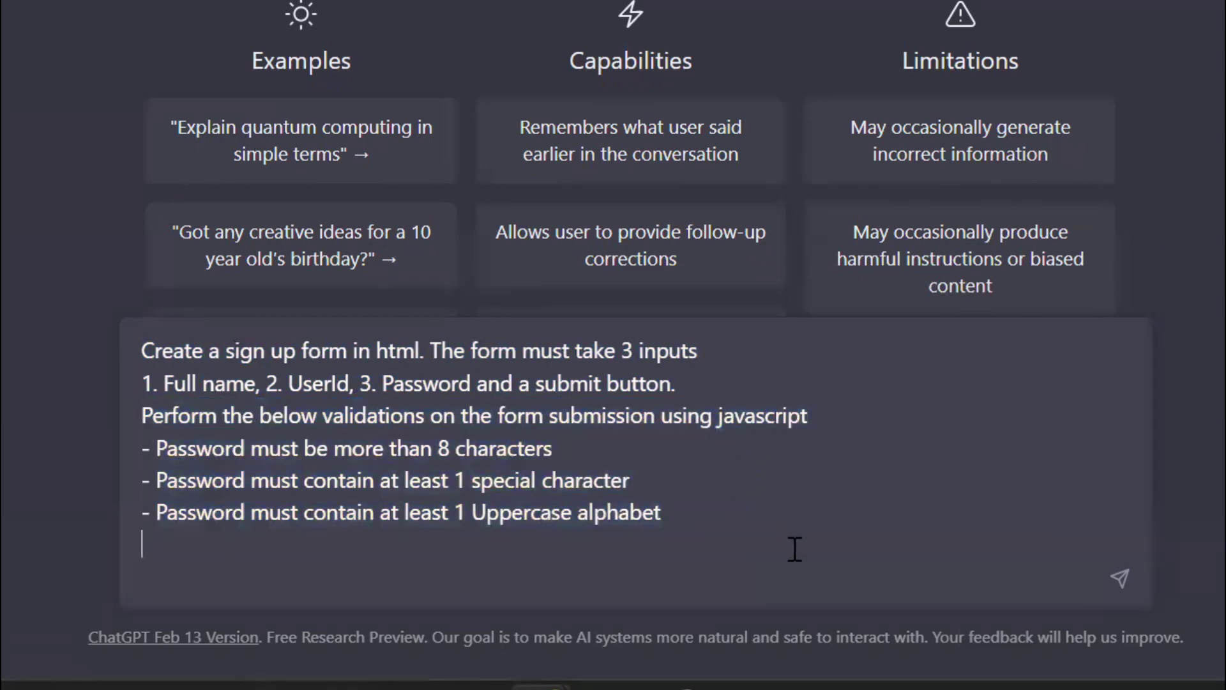
left_click(659, 585)
key("BackSpace")
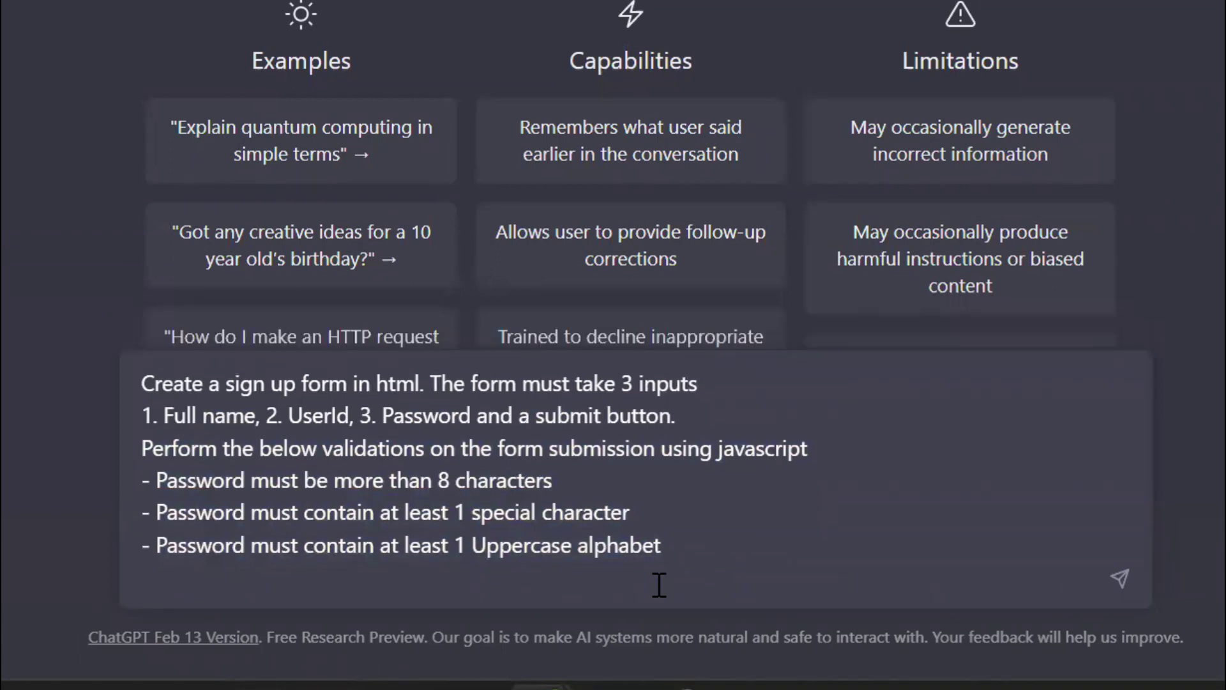
- Send the sign-up form prompt and review the returned HTML form and JavaScript validation code
left_click(1122, 579)
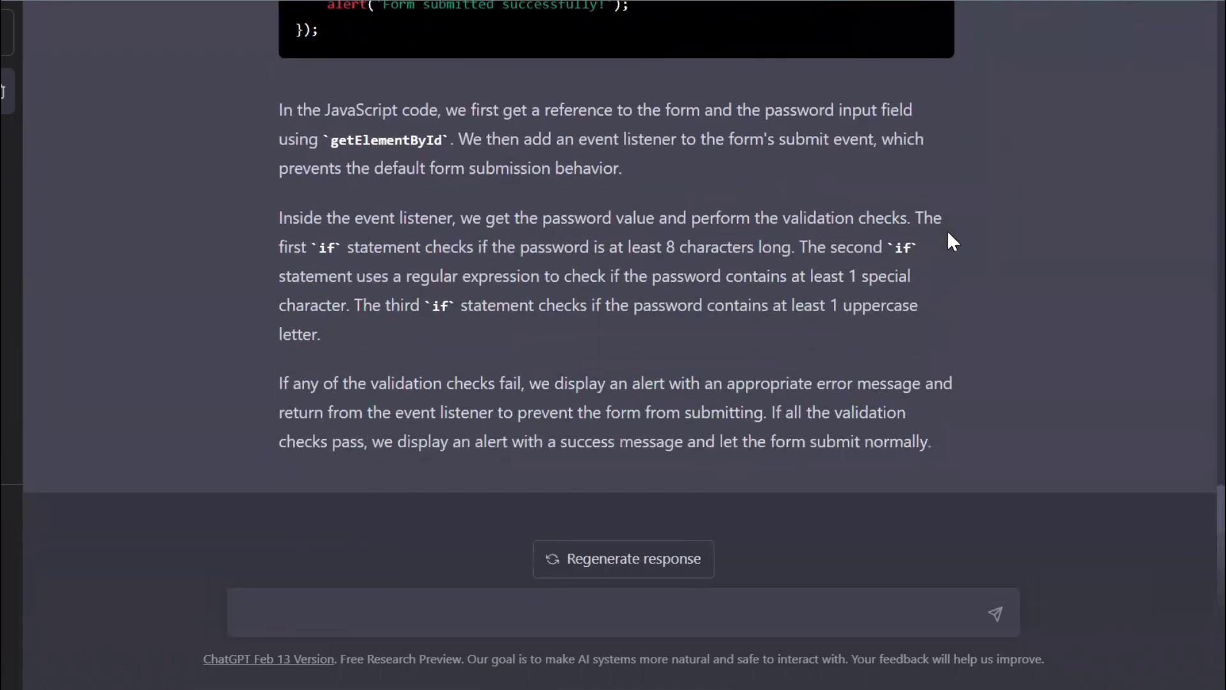
scroll(948, 234, "up", 12)
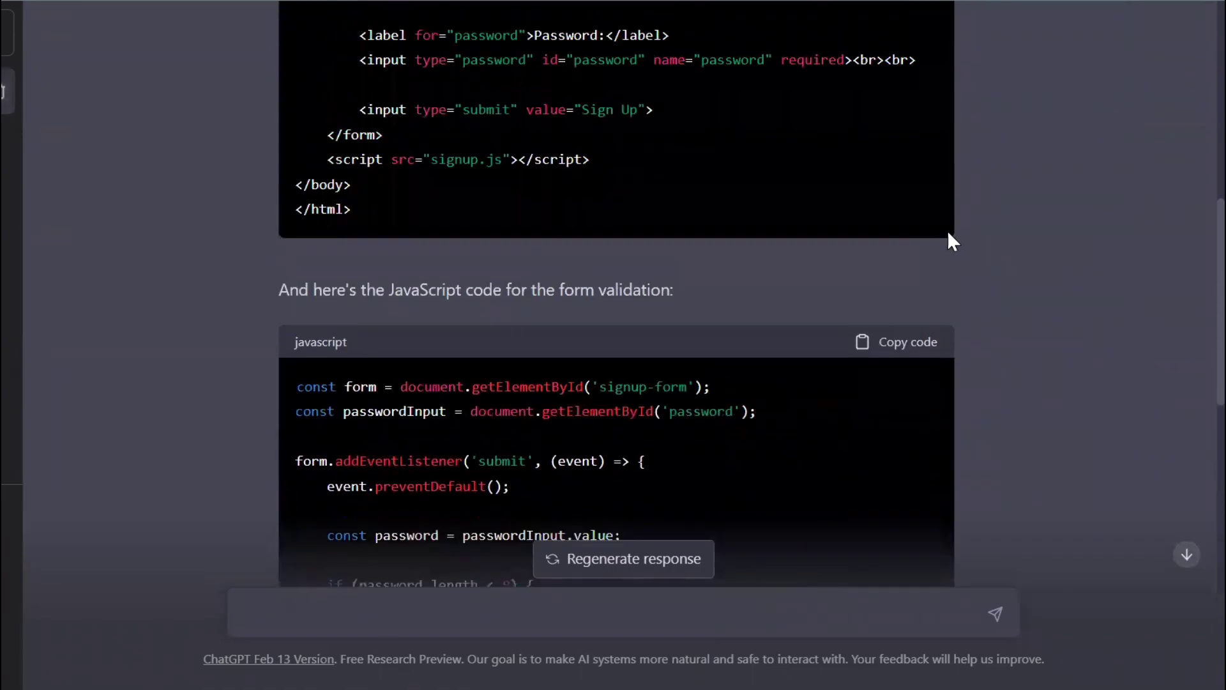
scroll(948, 234, "up", 4)
scroll(587, 341, "down", 13)
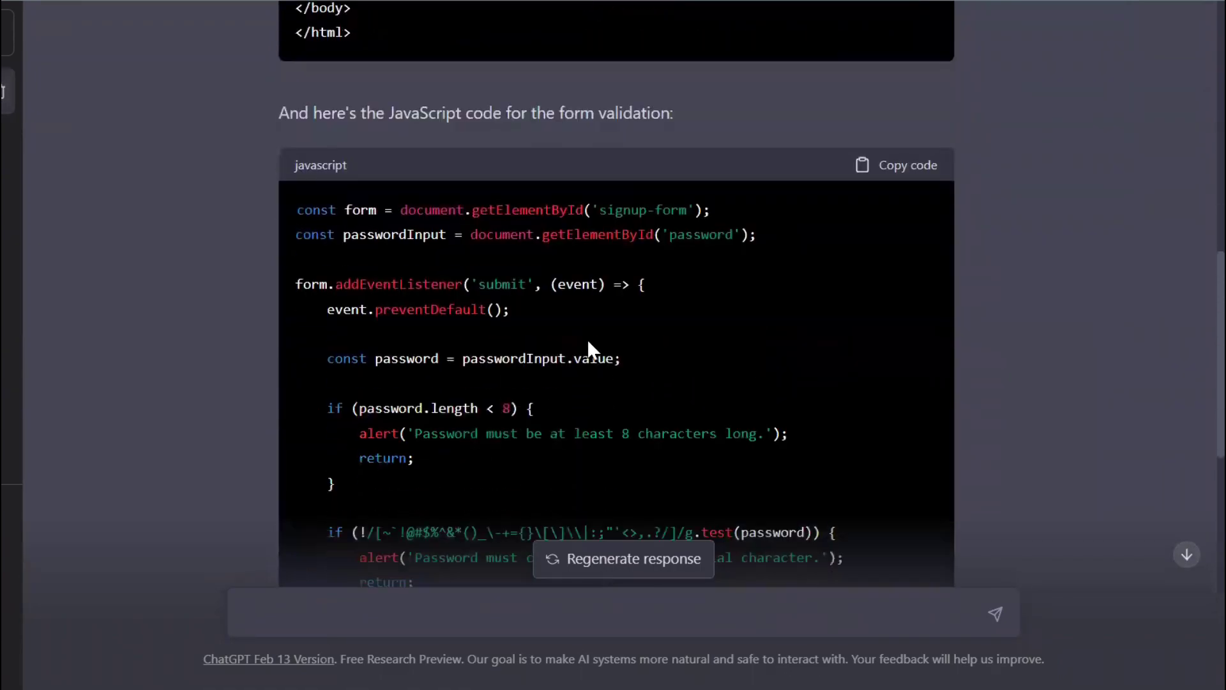
scroll(588, 350, "down", 1)
scroll(588, 350, "up", 1)
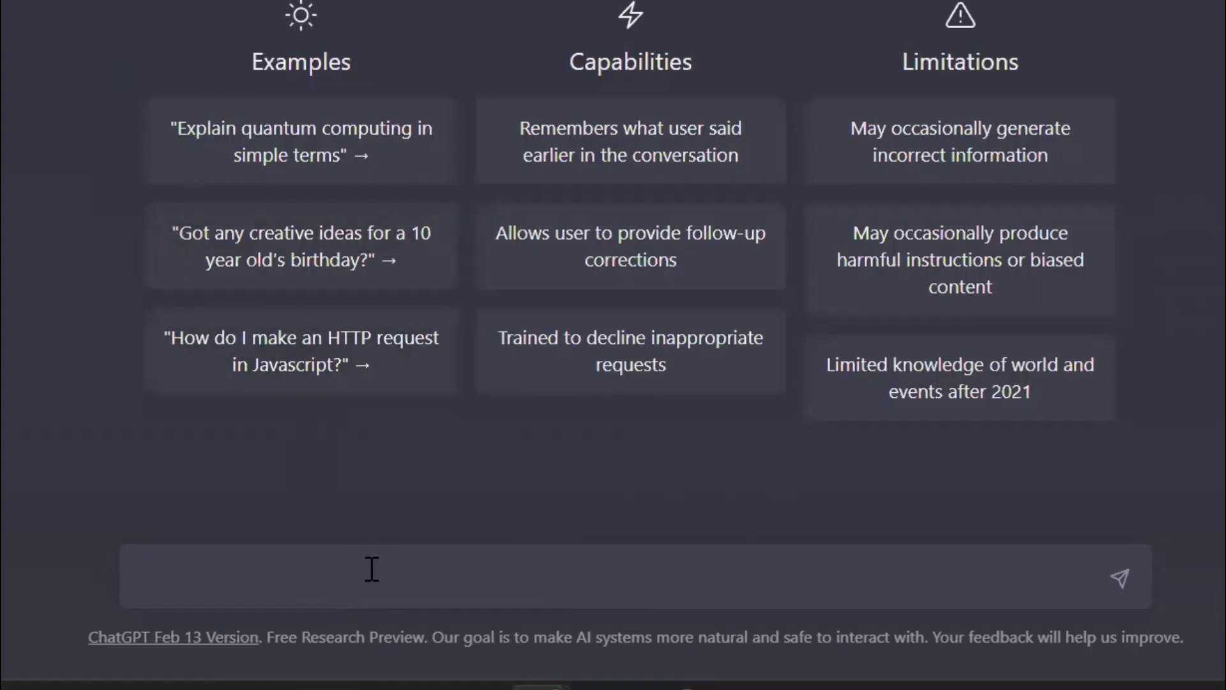
- Send the email-masking prompt with an added no-masking-mistakes sentence, then submit an email address to mask
type("Ask me to enter an email id. First you validate the email id If it's a valid email ID then you mask it by showing only the first two and last two letters of the word before the \"@\". If the email ID is invalid, then display an error message and ask me to re-enter the email ID.")
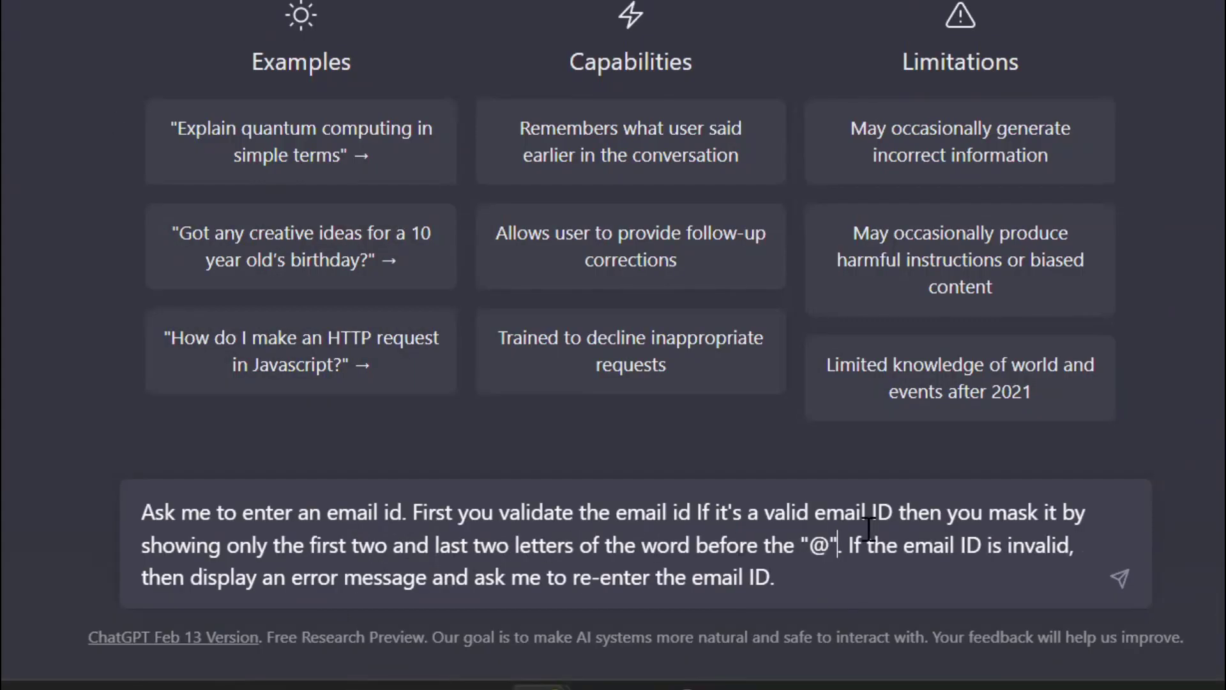
left_click(855, 537)
type("dly see to it ")
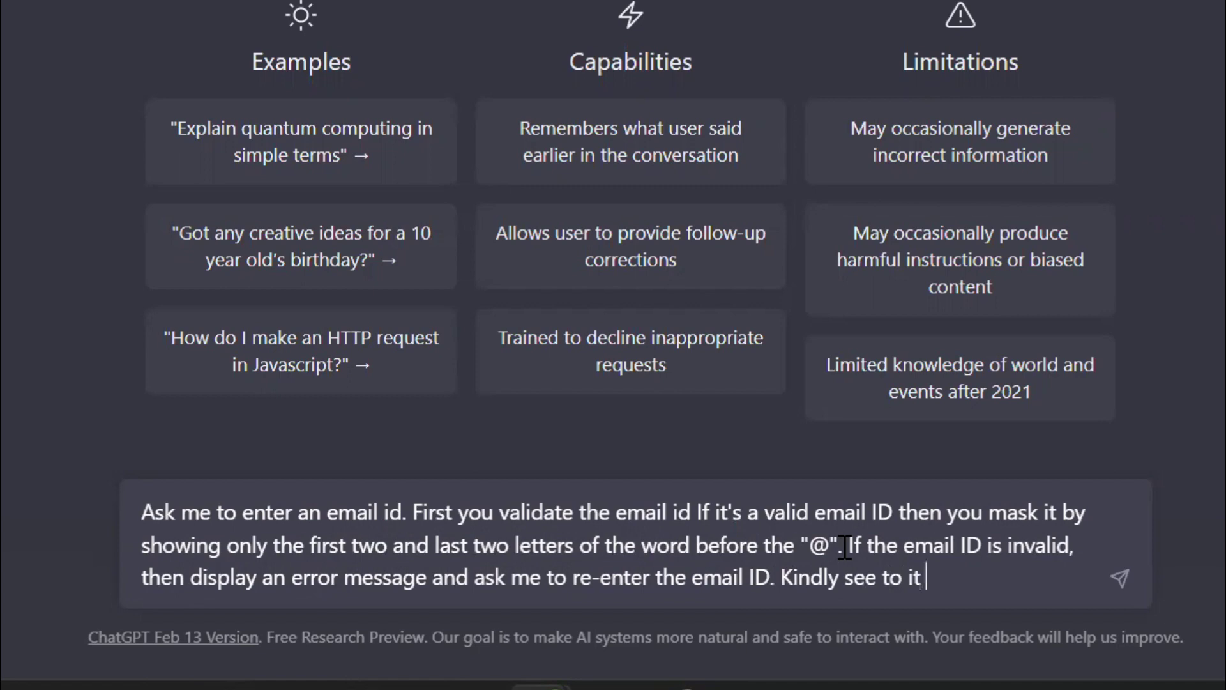
type("thst you don't m")
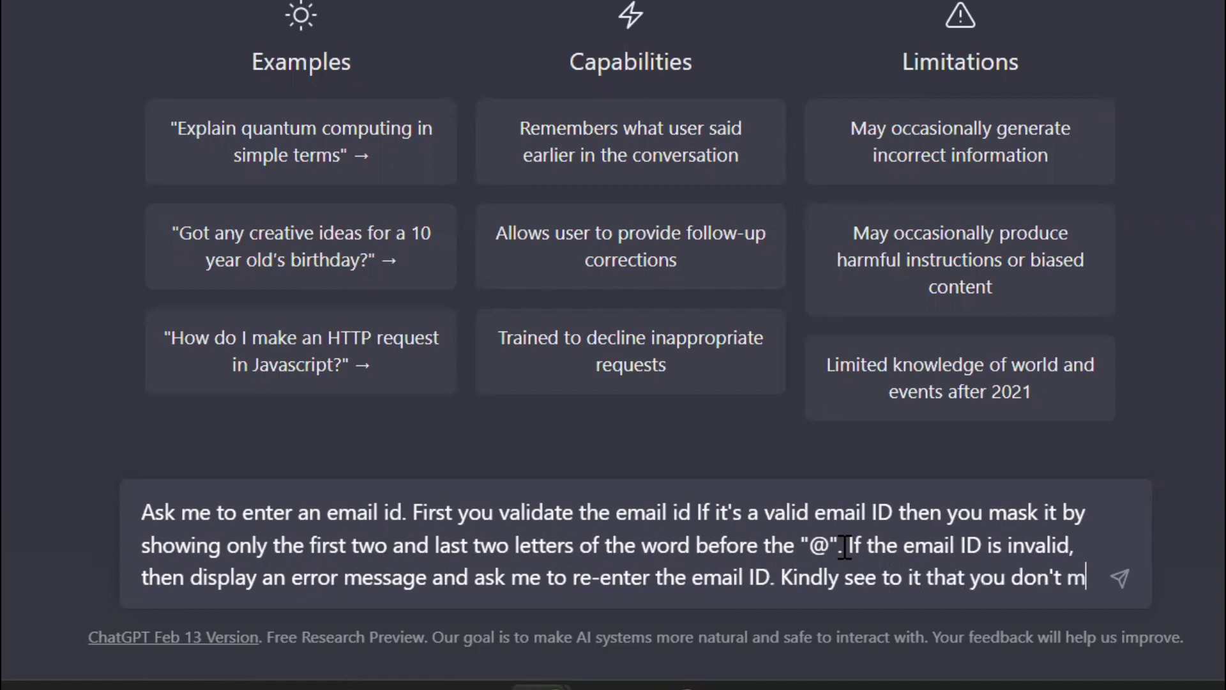
type("ake any mistake in")
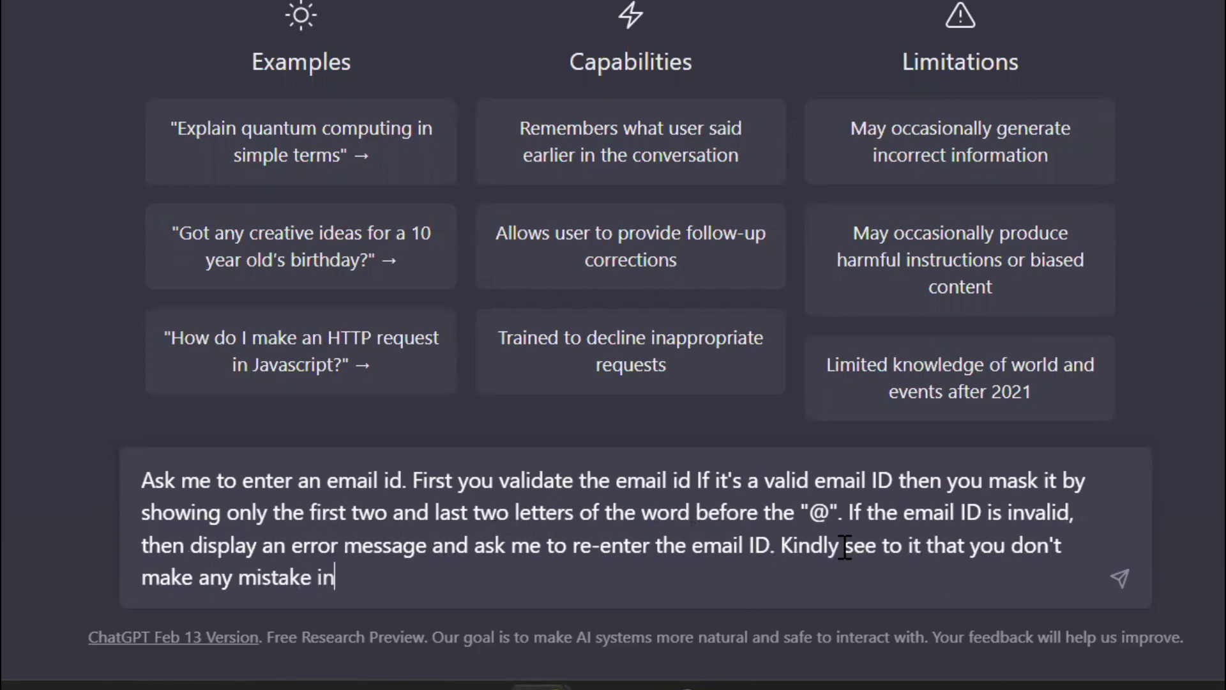
type(" masking.")
key("Return")
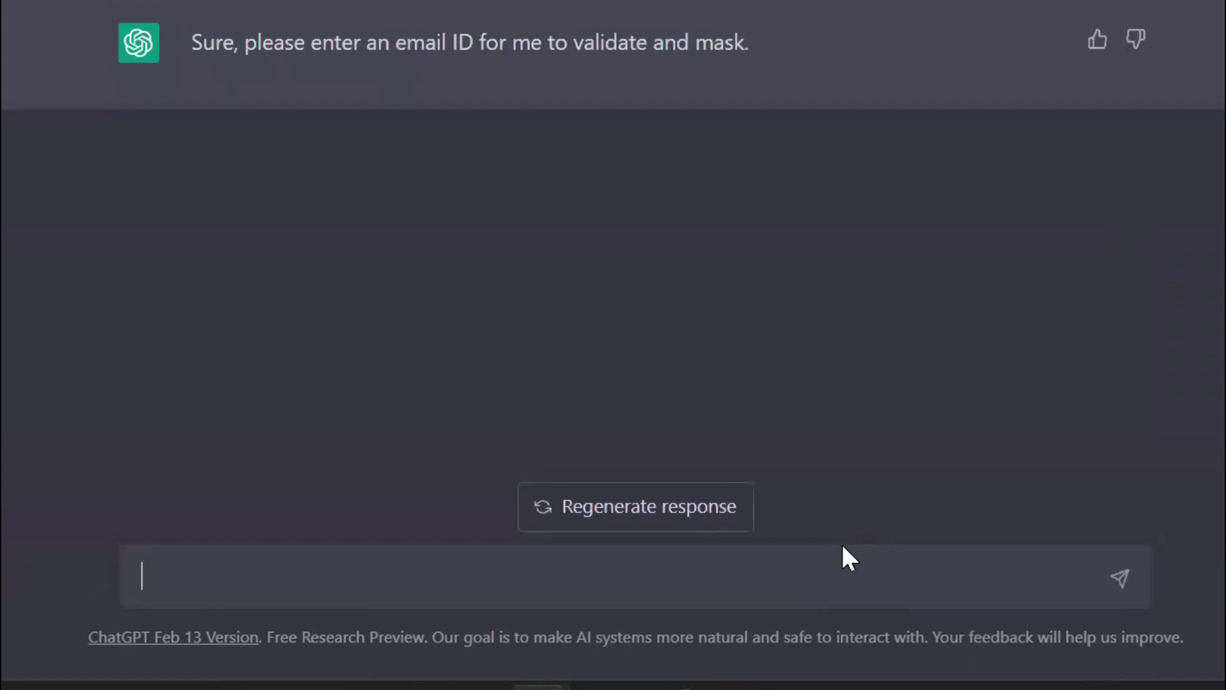
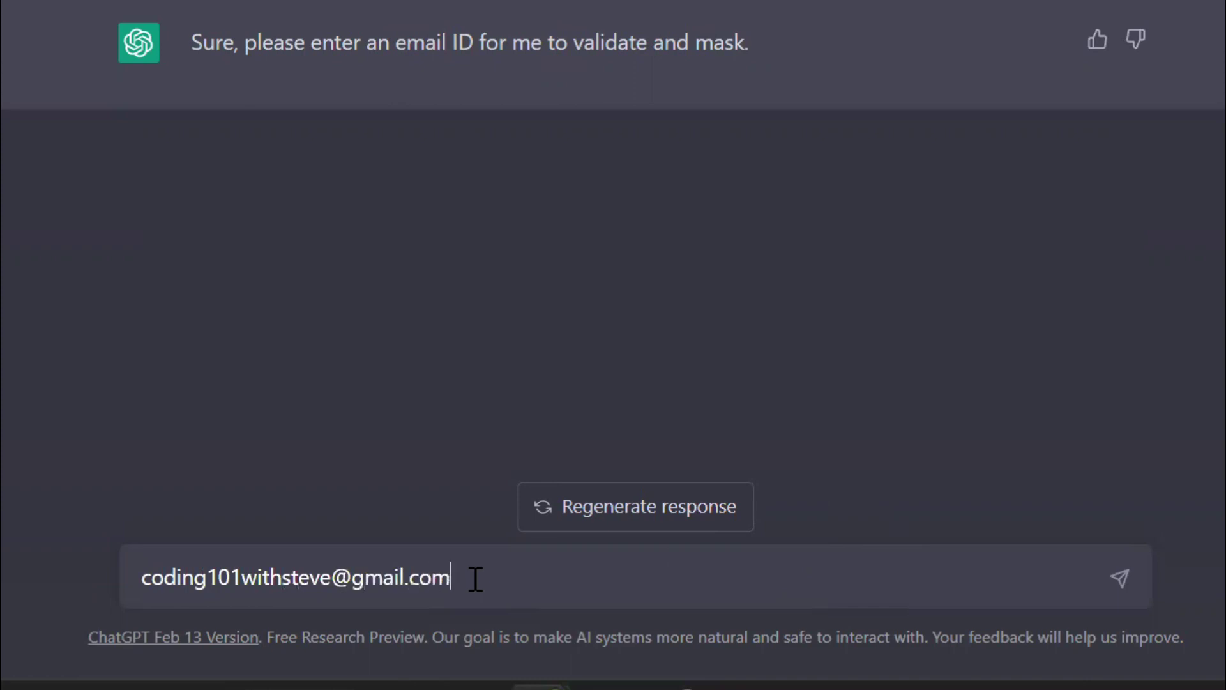
key("Return")
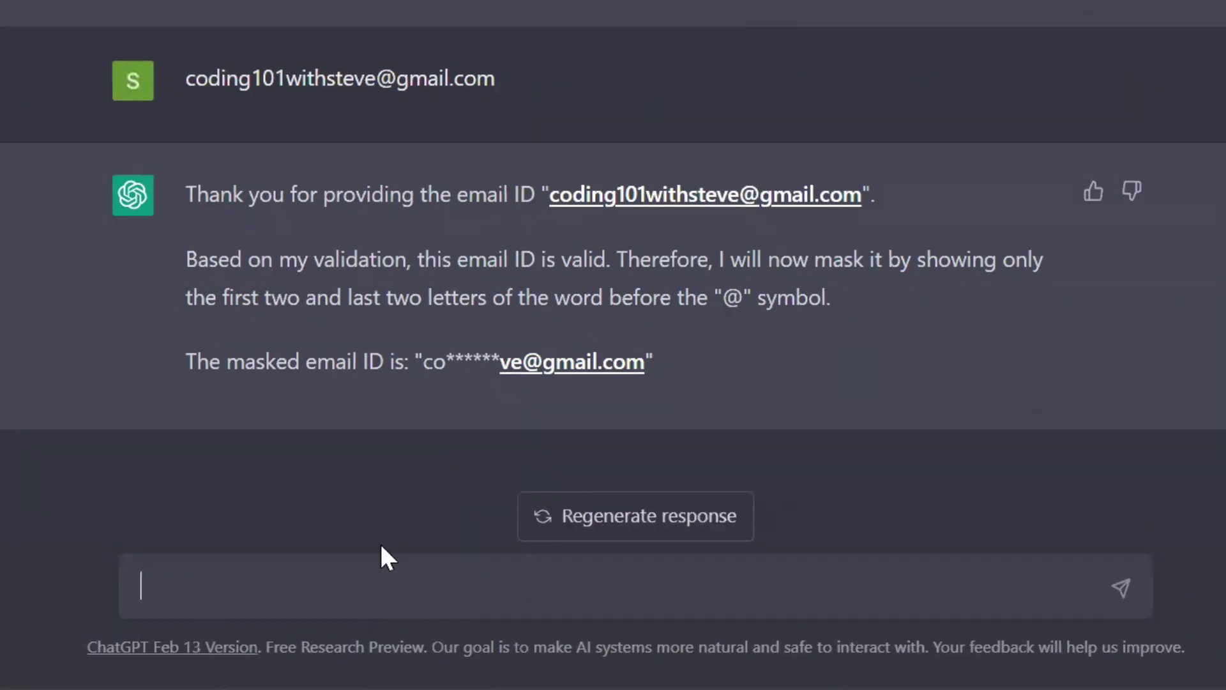
- Paste the letter-count prompt and move the capitalized 'Replace' sentence onto its own line
type("Ask me to enter a list of names that are comma (',') separated and then you count the letters of each name and display it separately on a new line like this - [Name] : [l] letters. replace [Name] with the name entered and [l] with the count of letters")
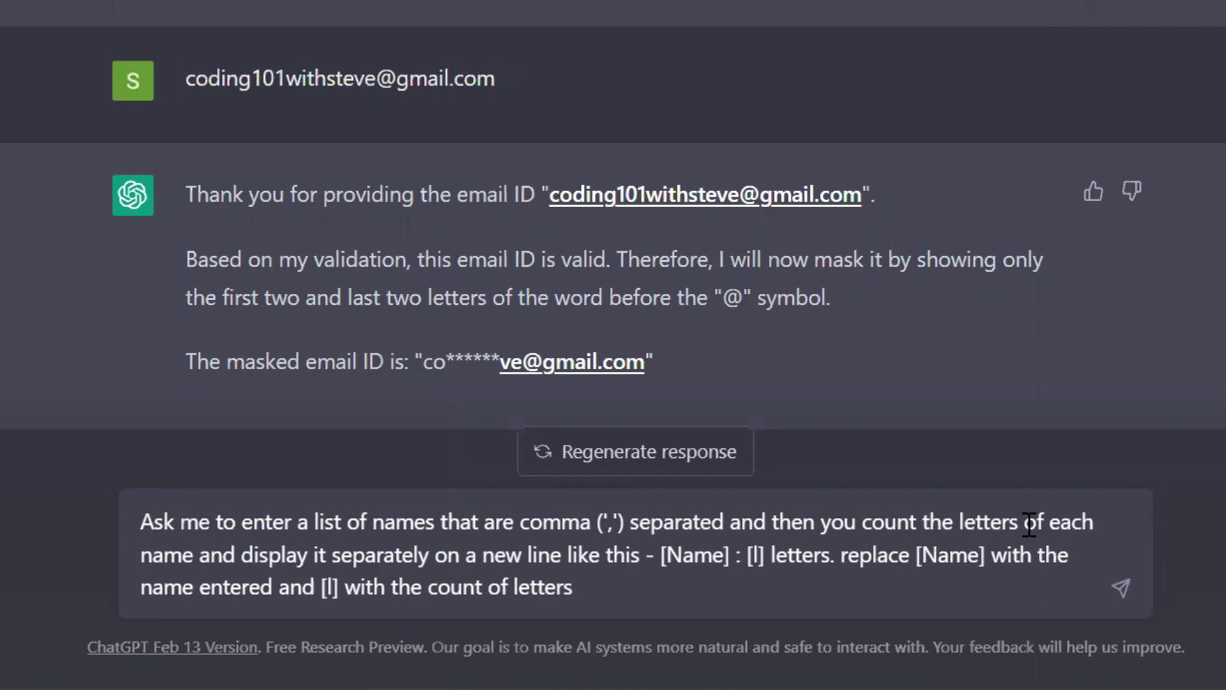
left_click_drag(156, 554, 424, 554)
double_click(506, 554)
double_click(560, 554)
left_click_drag(683, 555, 819, 556)
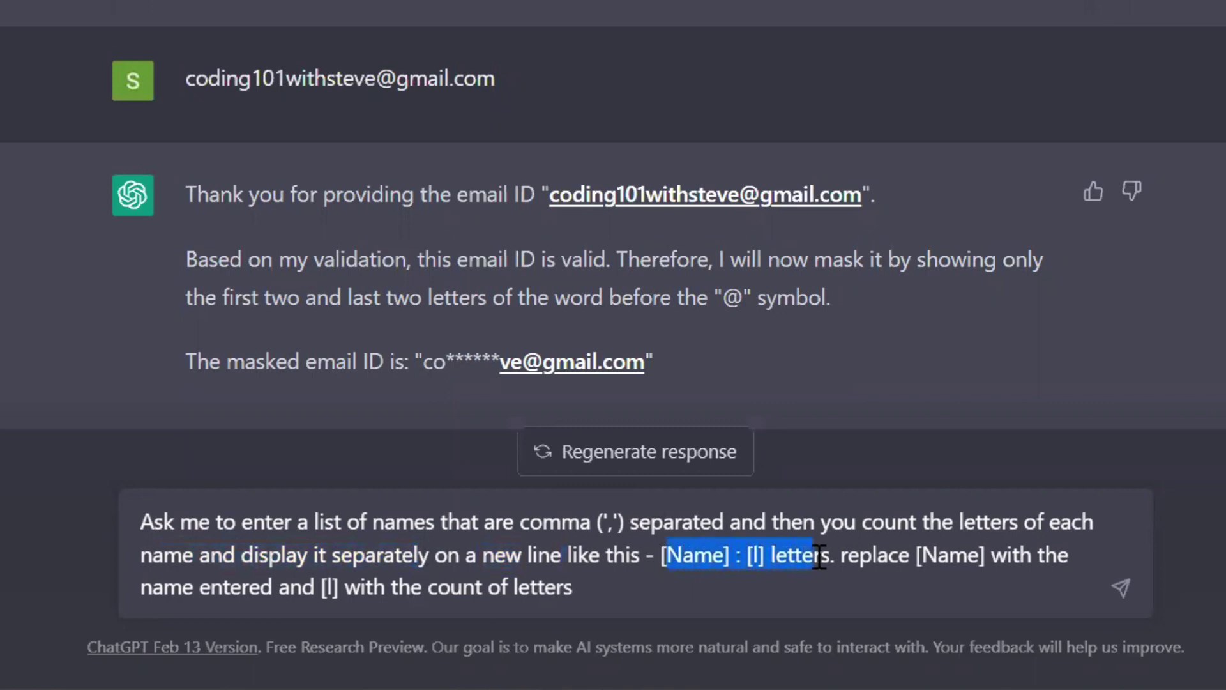
left_click(839, 555)
key("shift+Return")
key("Delete")
type("R")
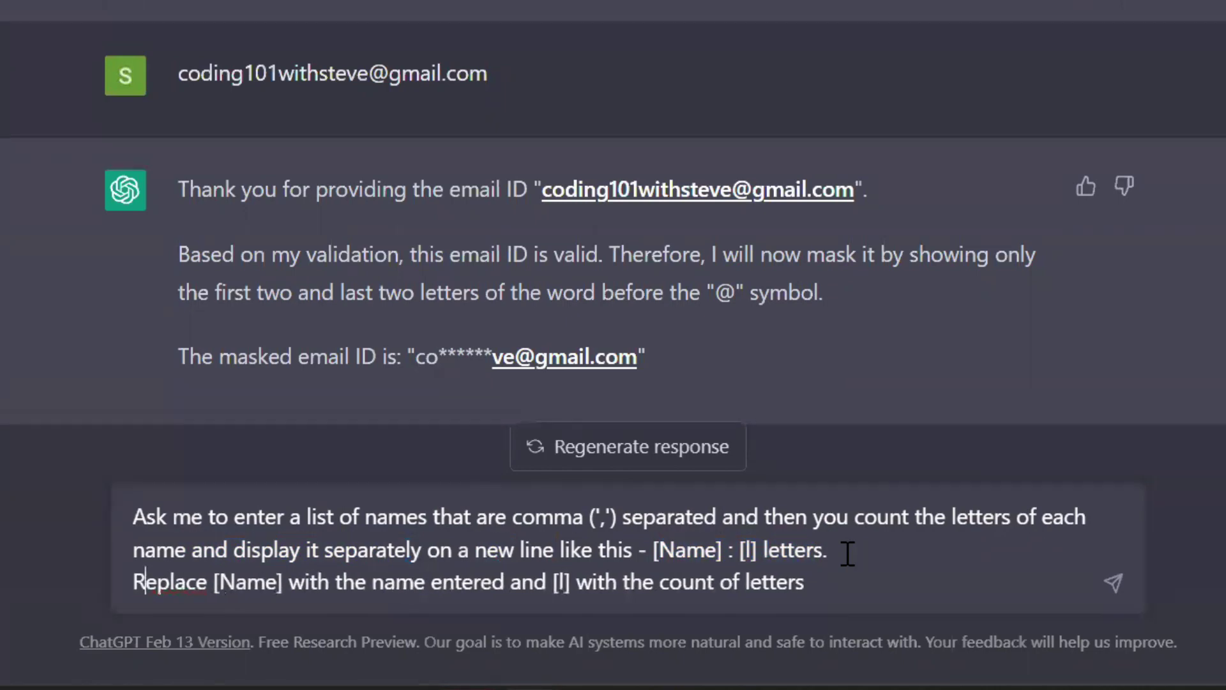
key("shift+Return")
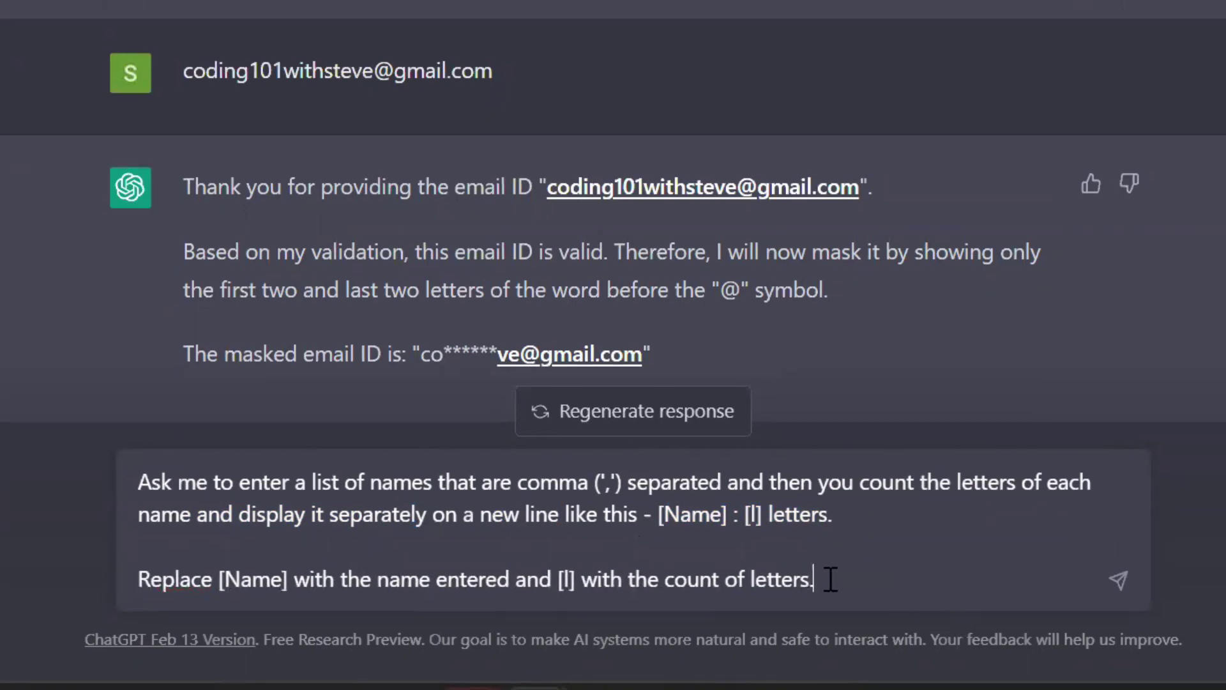
- Send the letter-count instructions, then submit four comma-separated first names
key("Return")
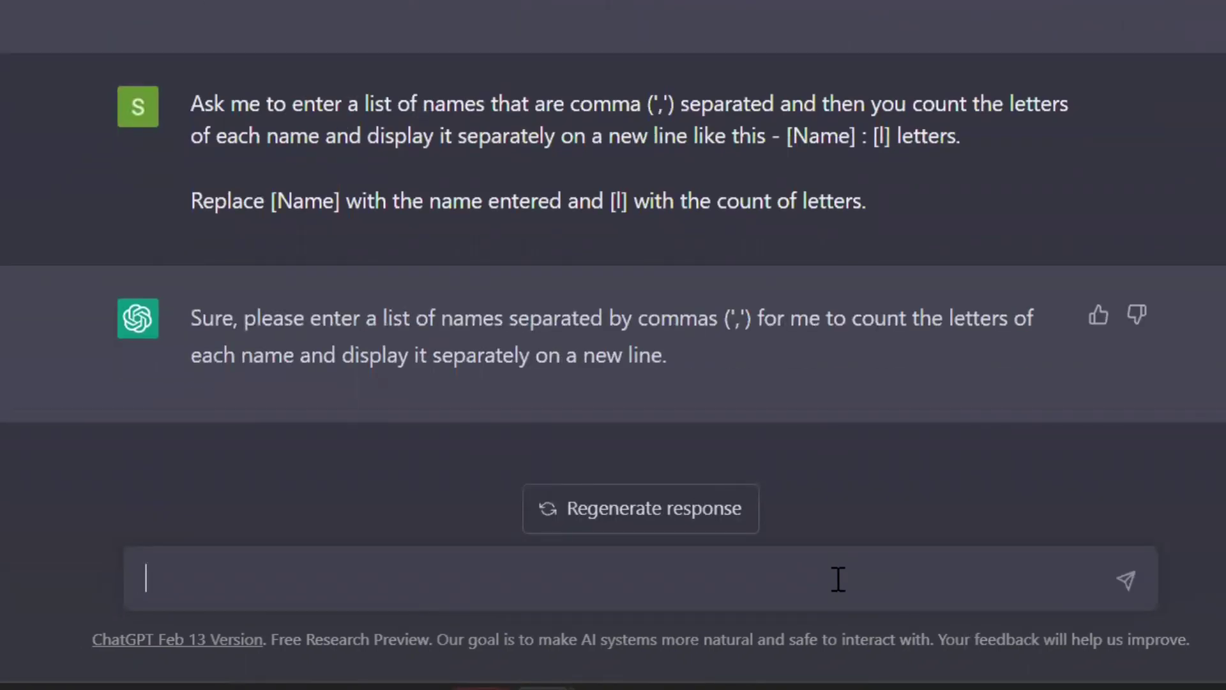
type("Steve, James, John,")
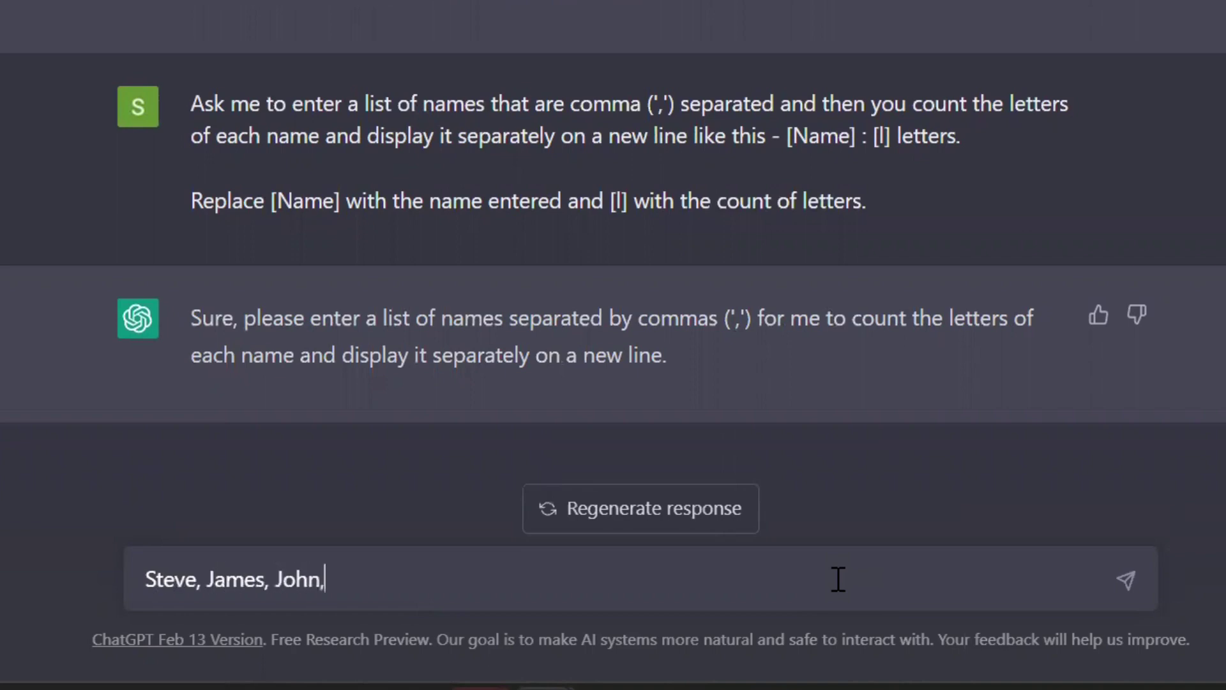
type(" Akshay")
key("Return")
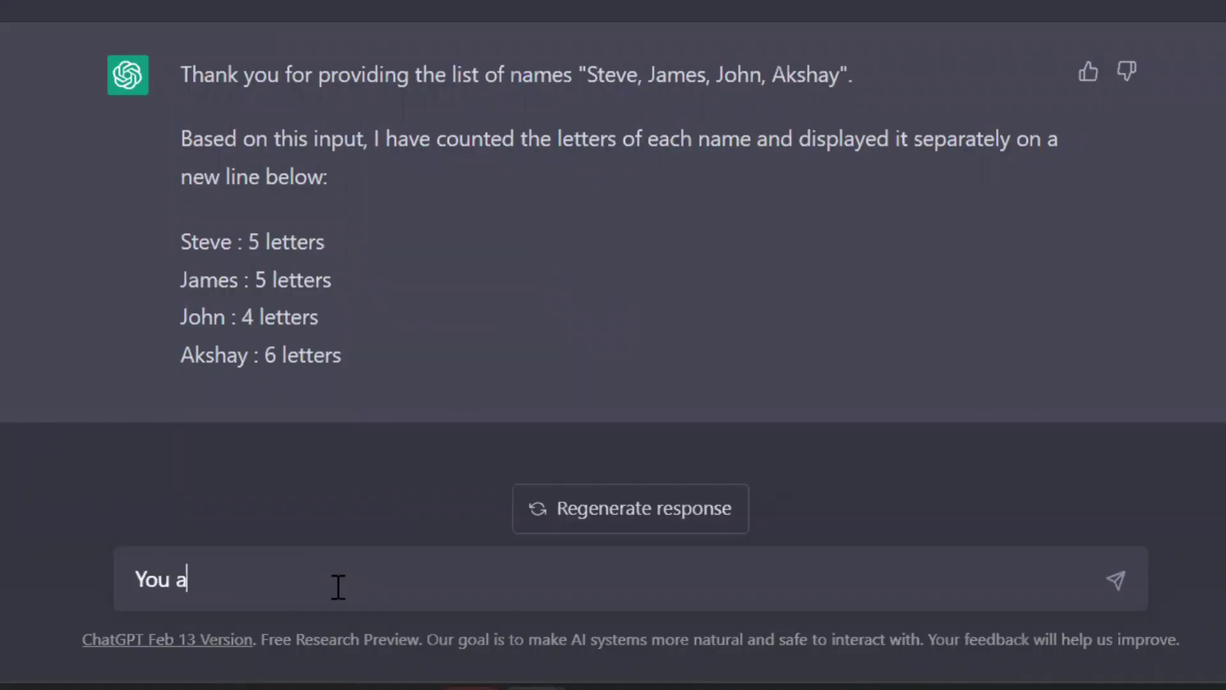
- Ask ChatGPT, as a famous poet, to write a unique four-line poem on love
type("s poet. Can yo")
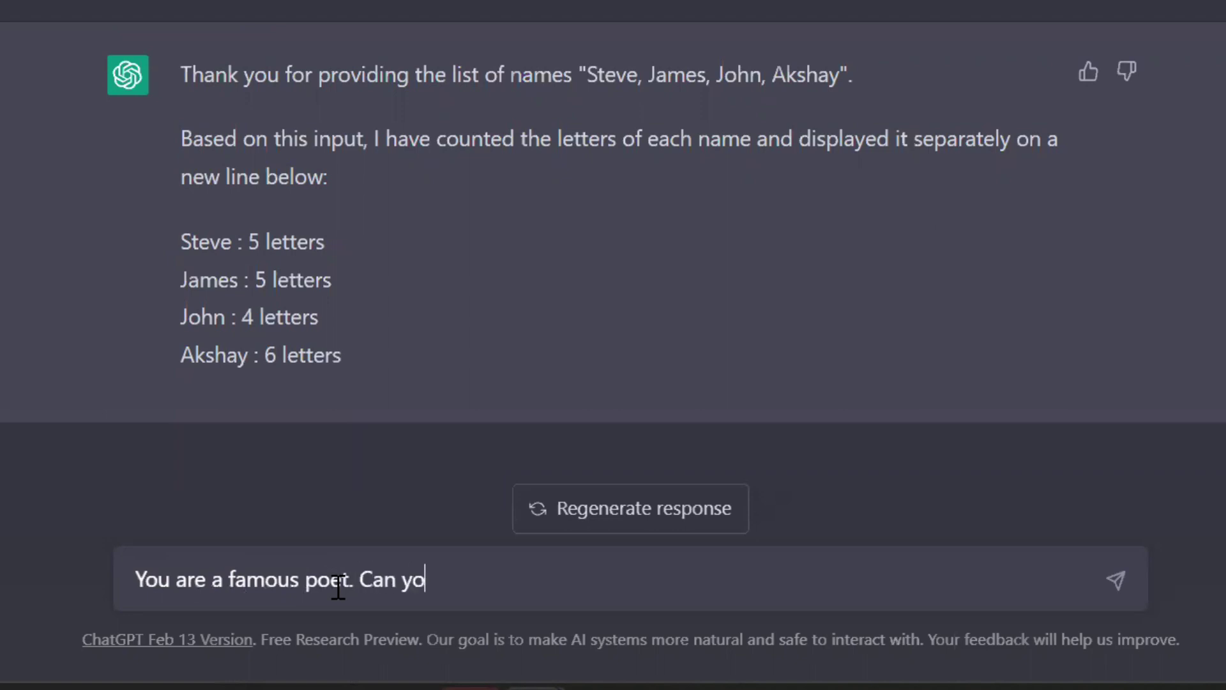
type("u write an unique ")
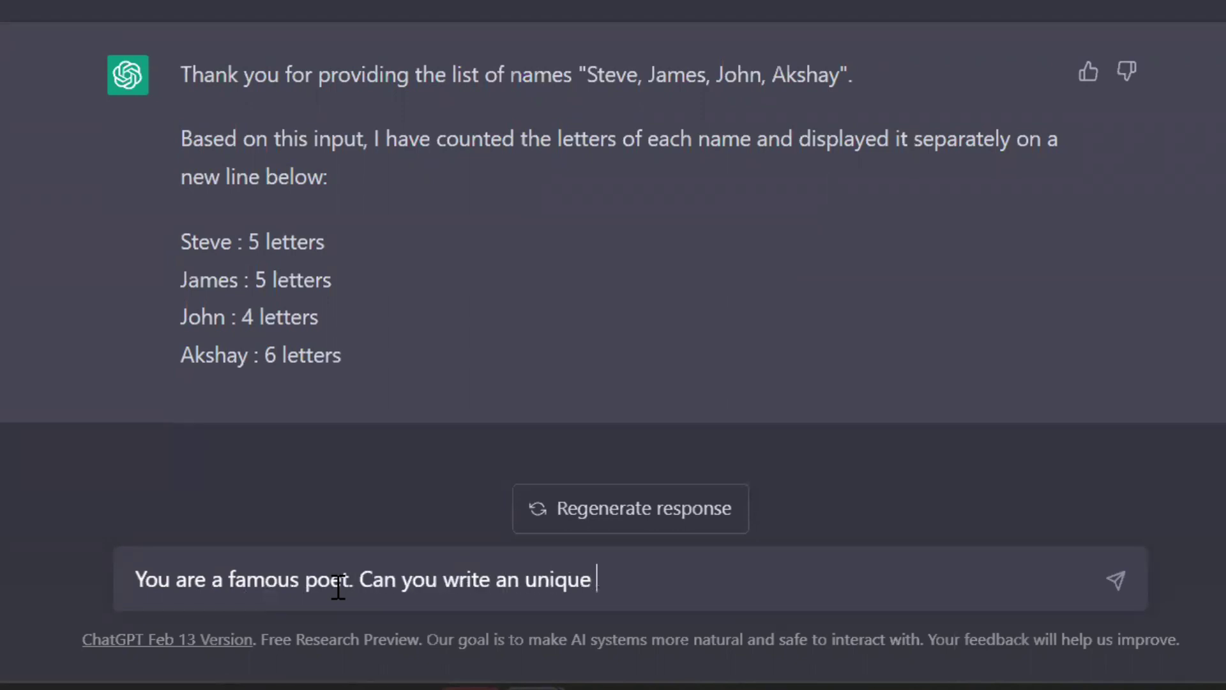
type("forr line poem on love?")
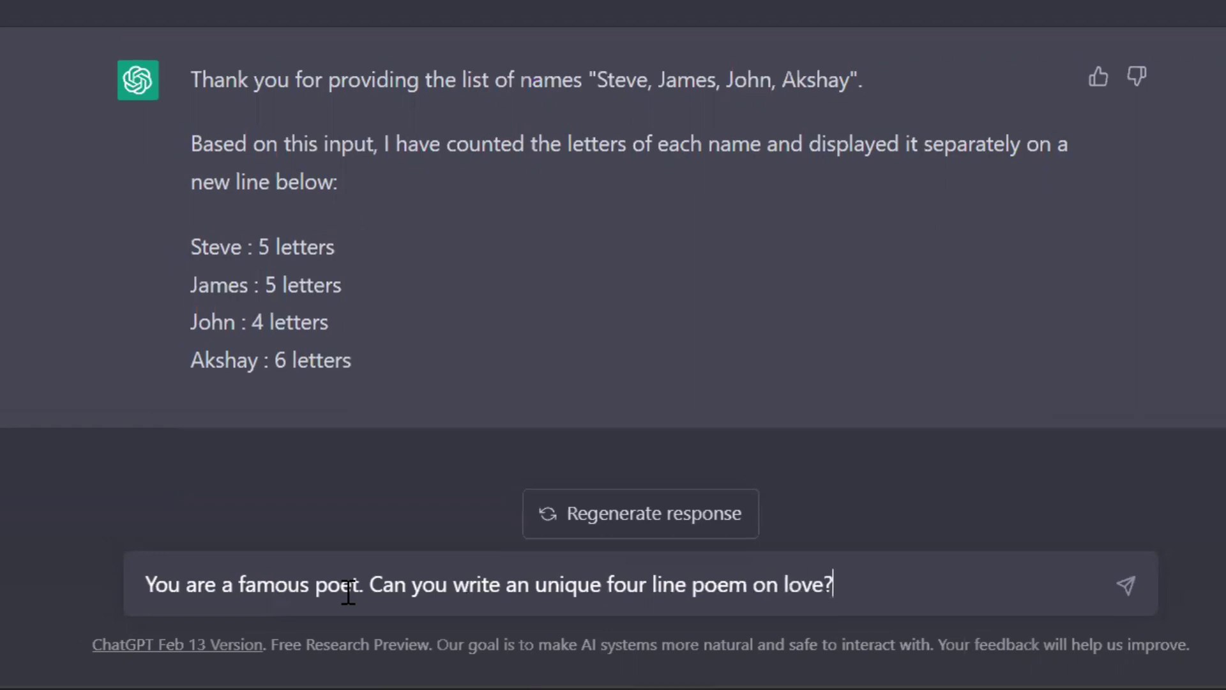
key("Return")
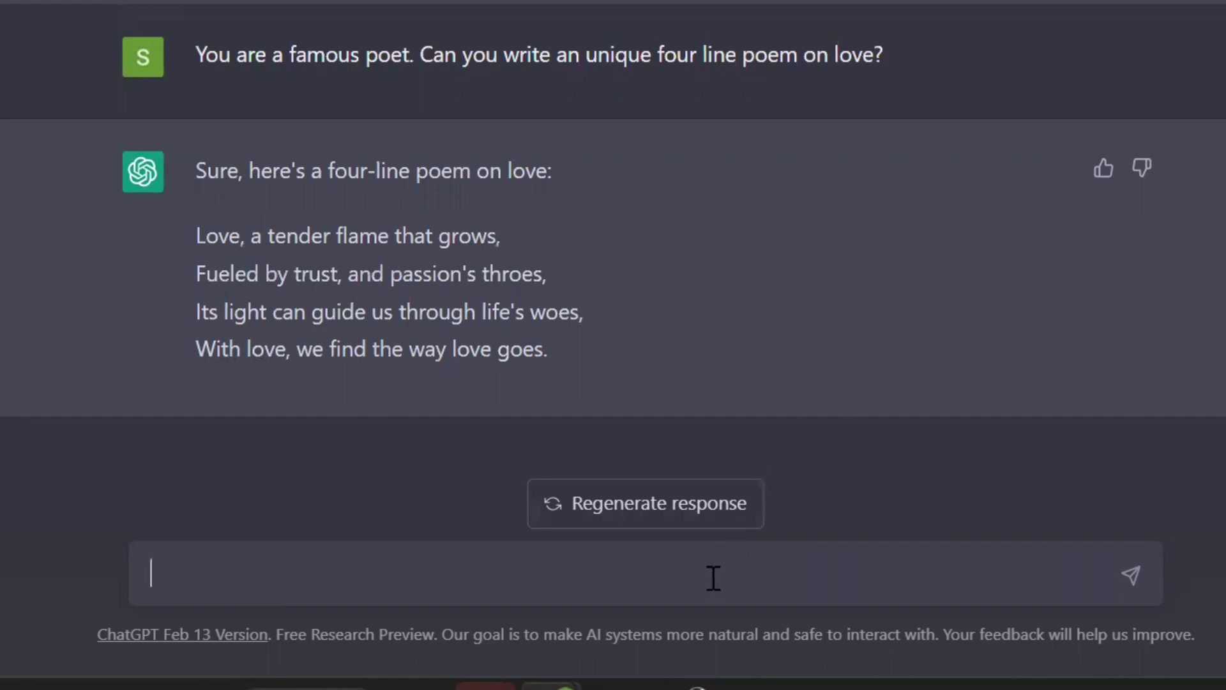
- Ask 'What is the capital of India?', then ask for the top 5 programming languages
type("What is the capit")
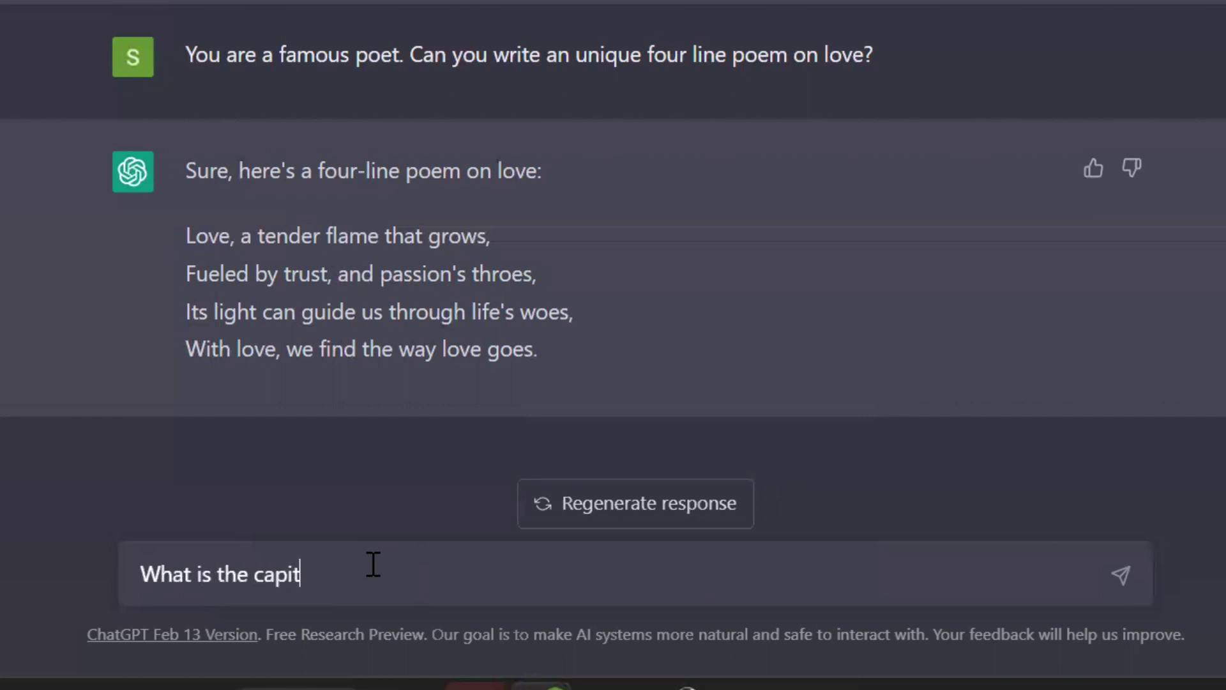
type("al of India?")
key("Return")
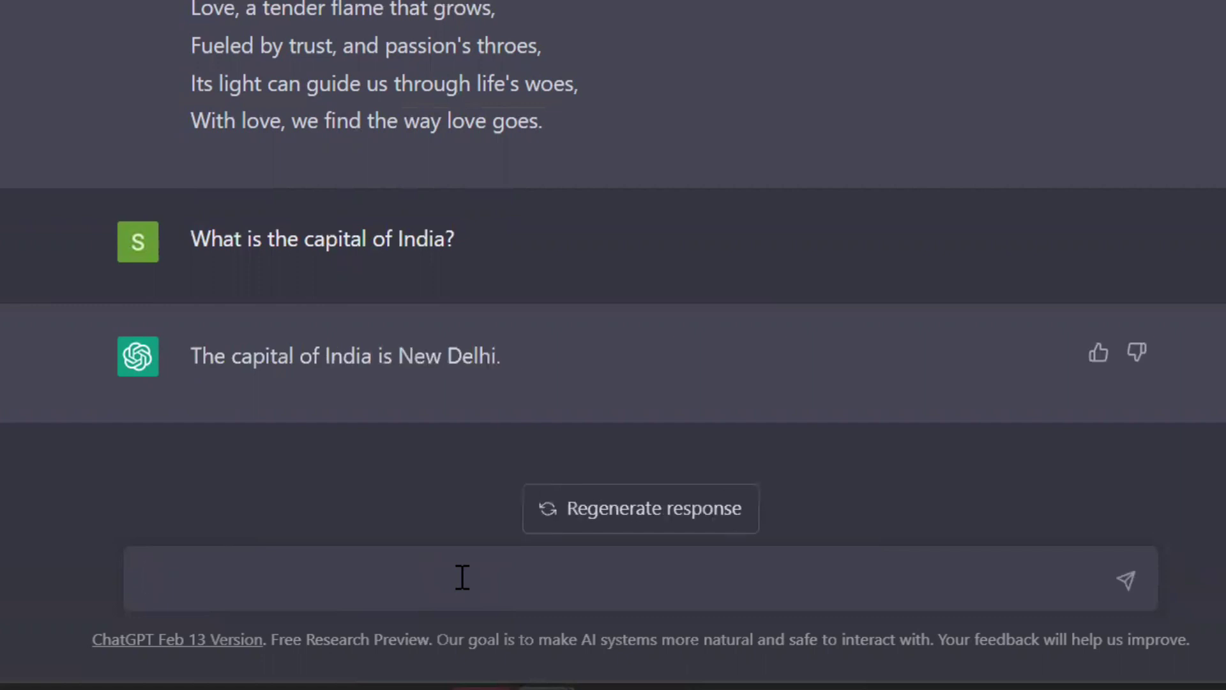
type("What are ")
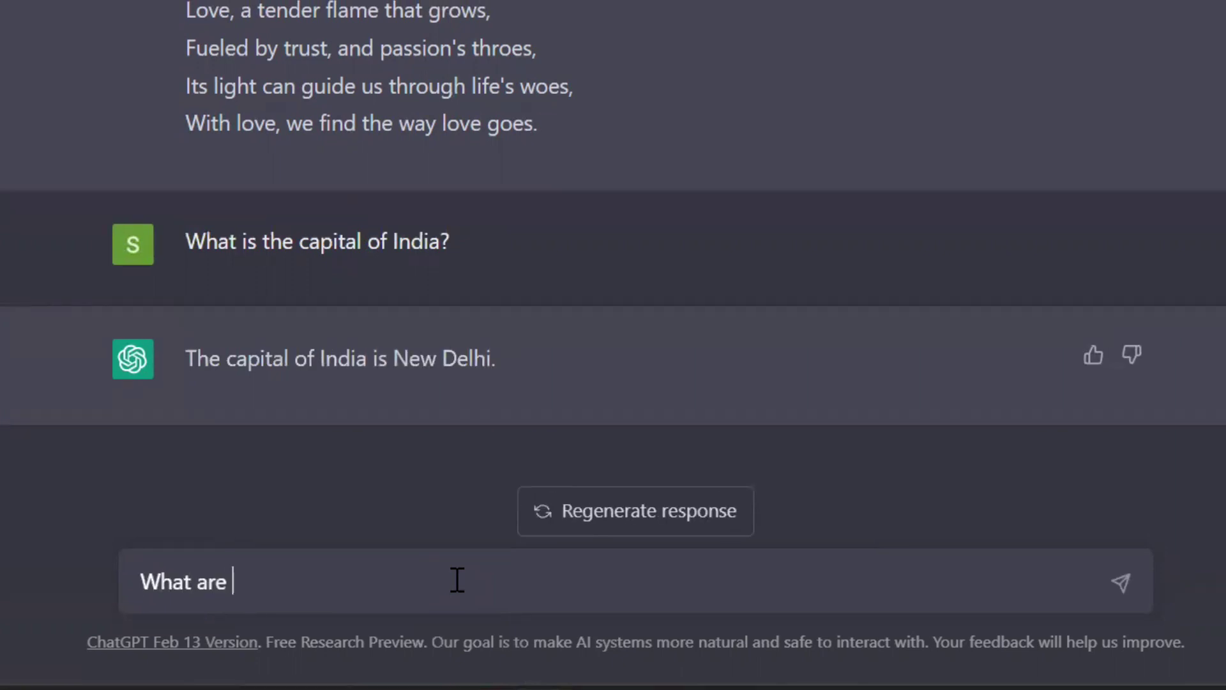
type("the top 5 programming languages?")
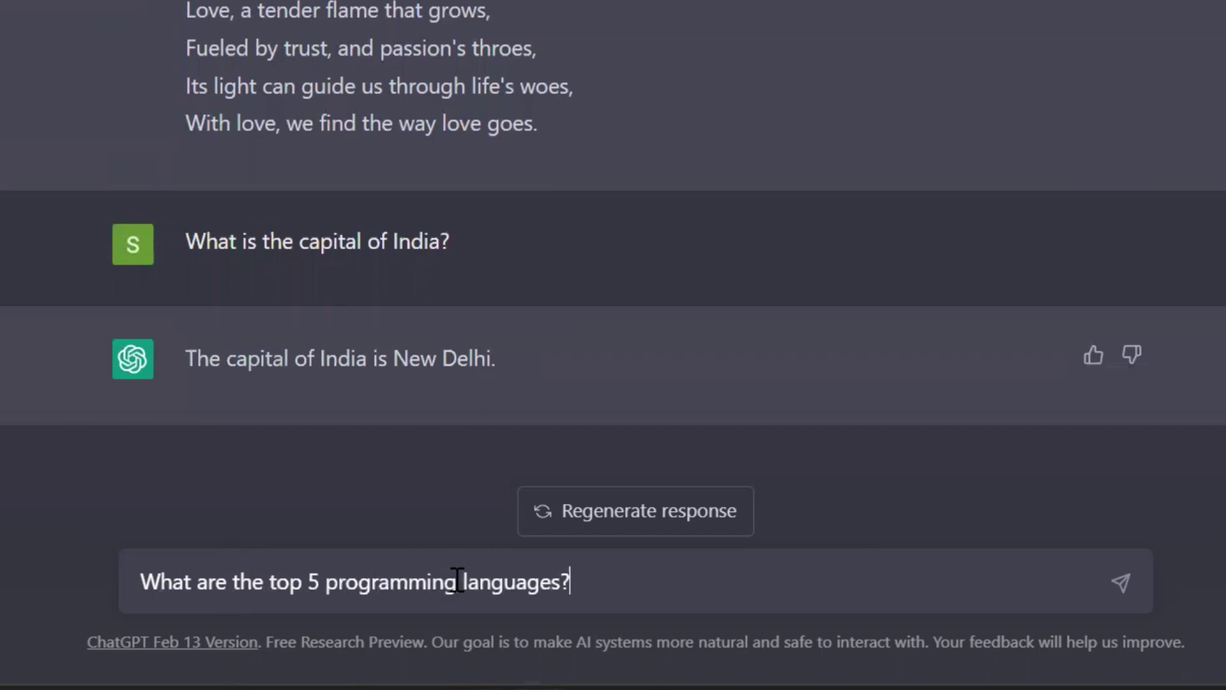
key("Return")
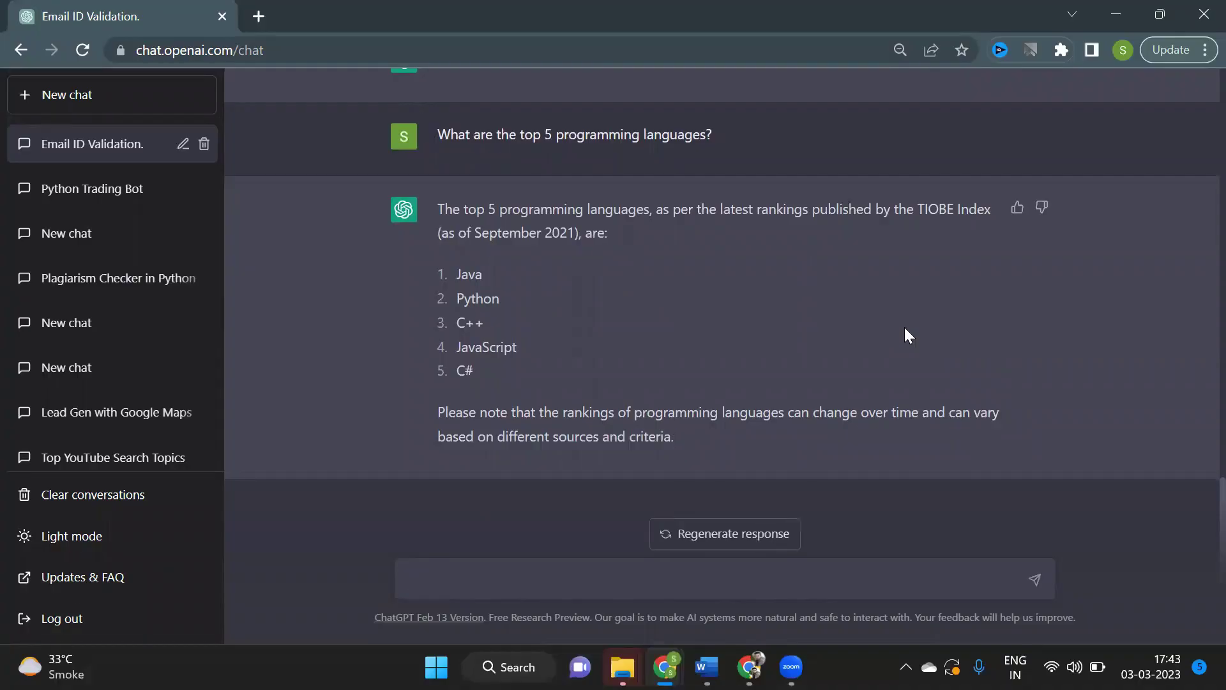
- Paste the YouTube comment-classification prompt and highlight its context about two comment types
key("ctrl+v")
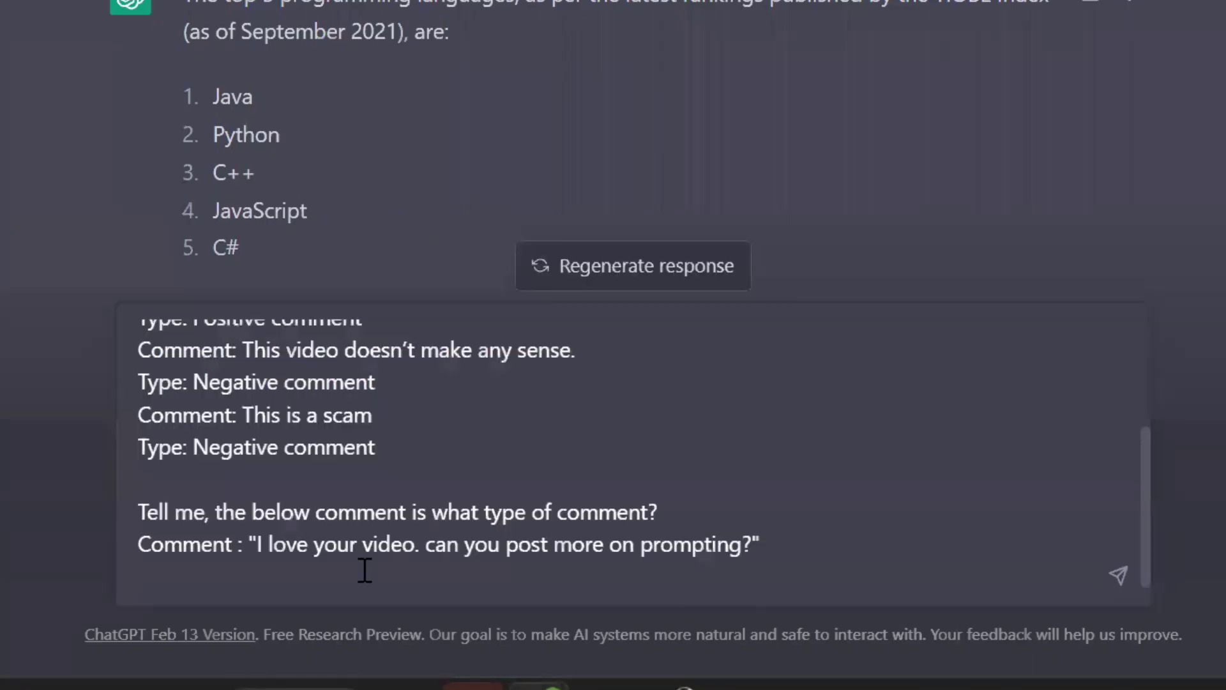
scroll(365, 570, "up", 3)
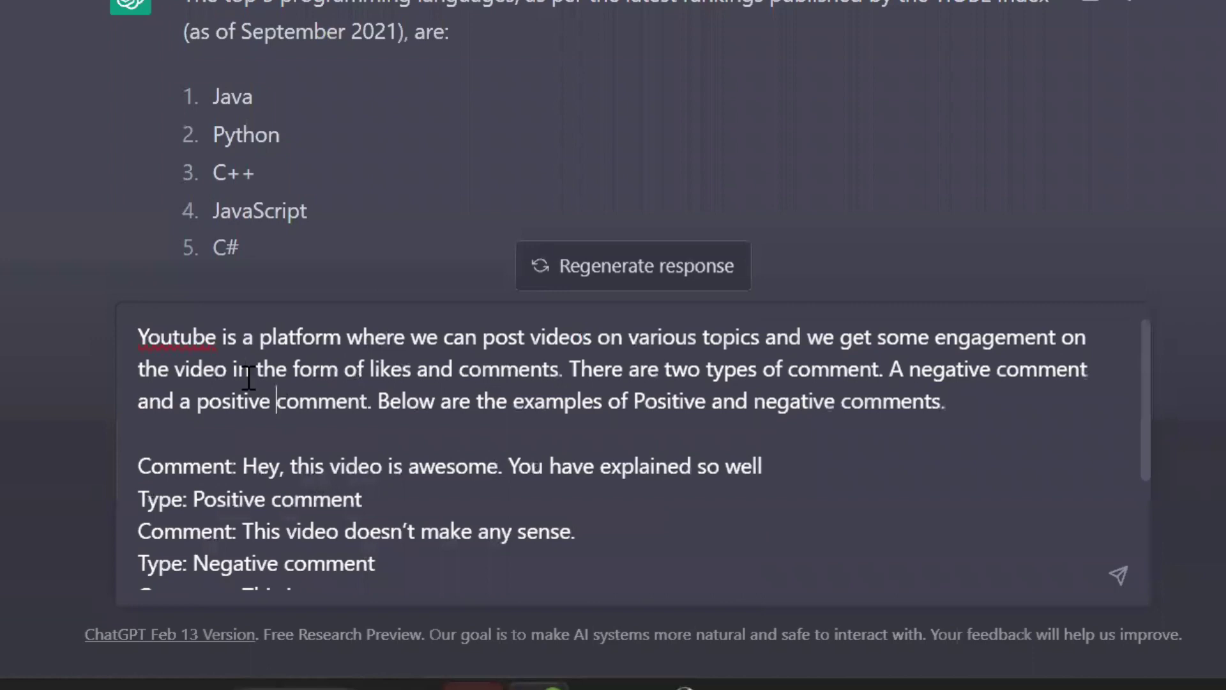
double_click(181, 336)
left_click(244, 336)
left_click(600, 383)
double_click(586, 371)
left_click(784, 370)
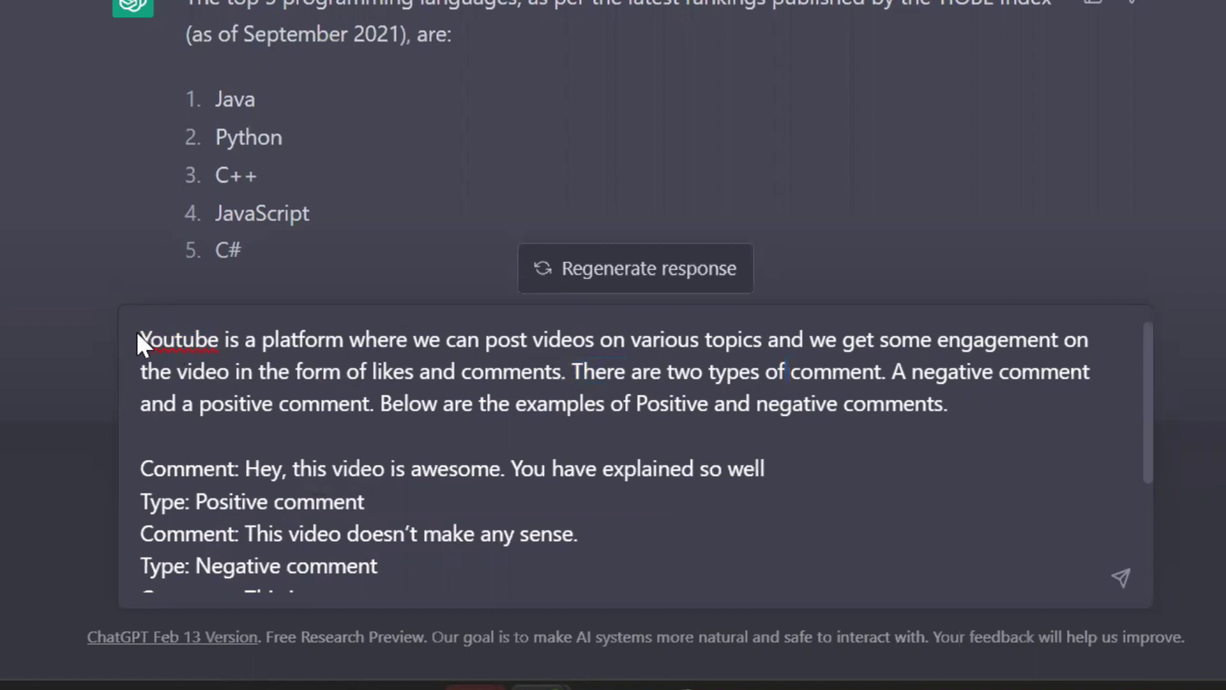
left_click_drag(136, 331, 785, 429)
- Highlight the three labeled example comments and the final comment to classify
scroll(338, 562, "down", 2)
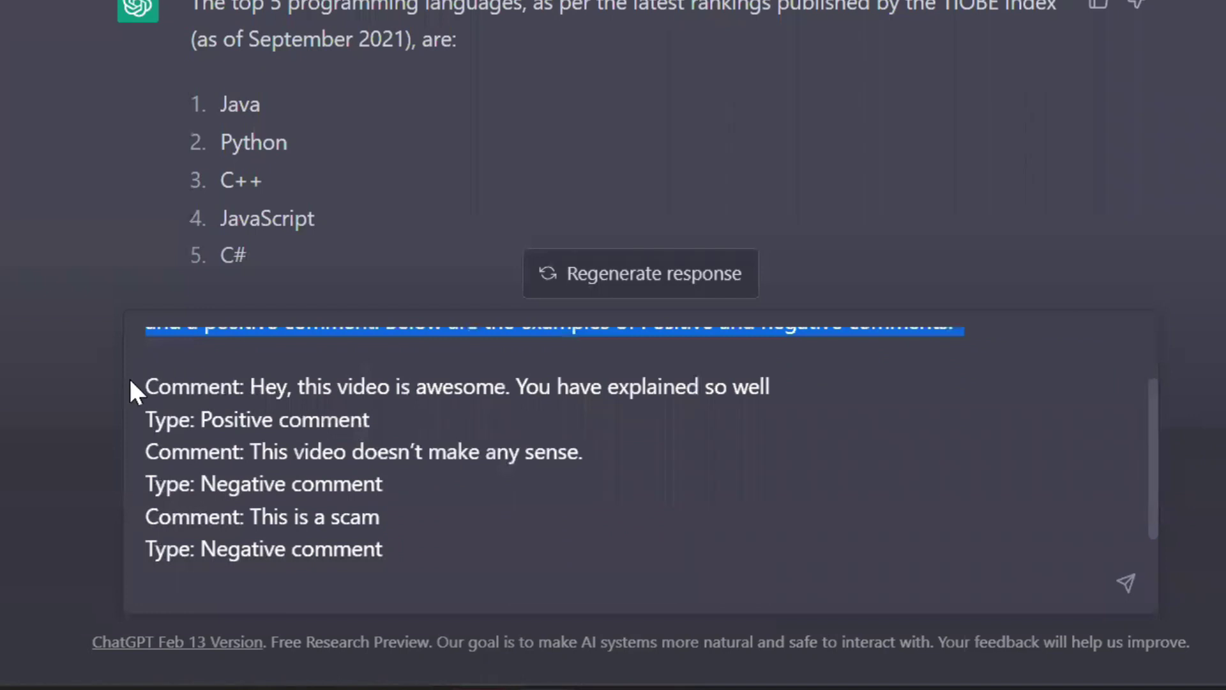
left_click_drag(146, 386, 544, 546)
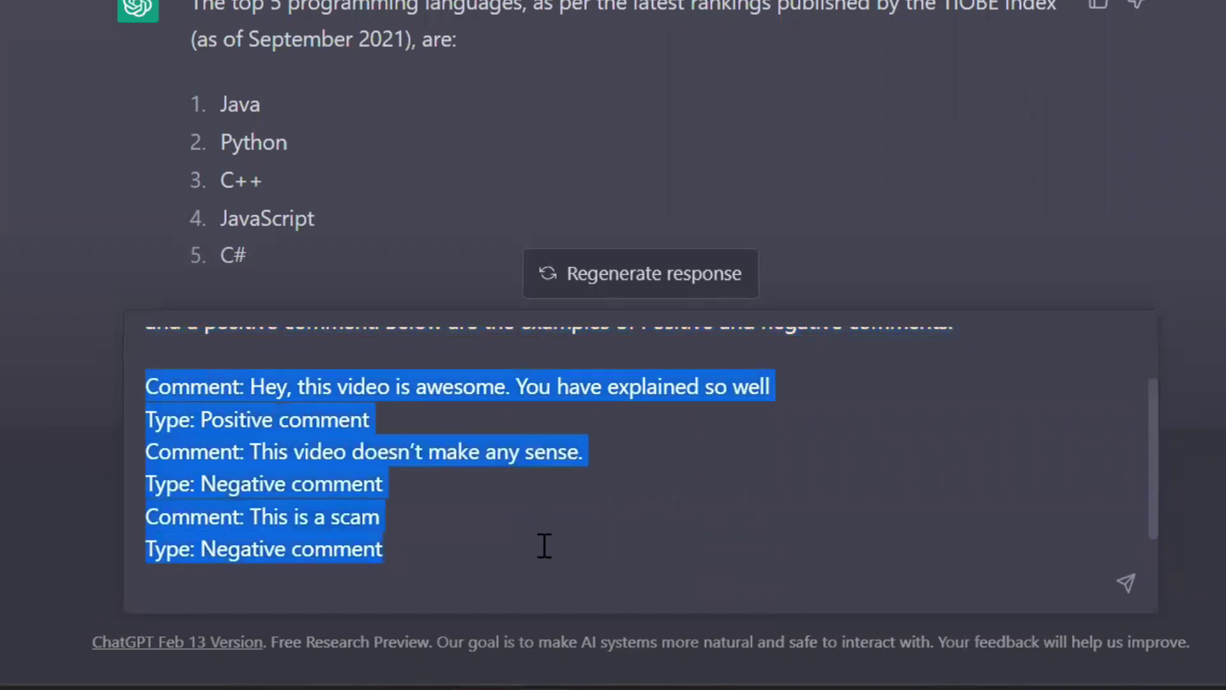
scroll(544, 546, "down", 2)
left_click(396, 550)
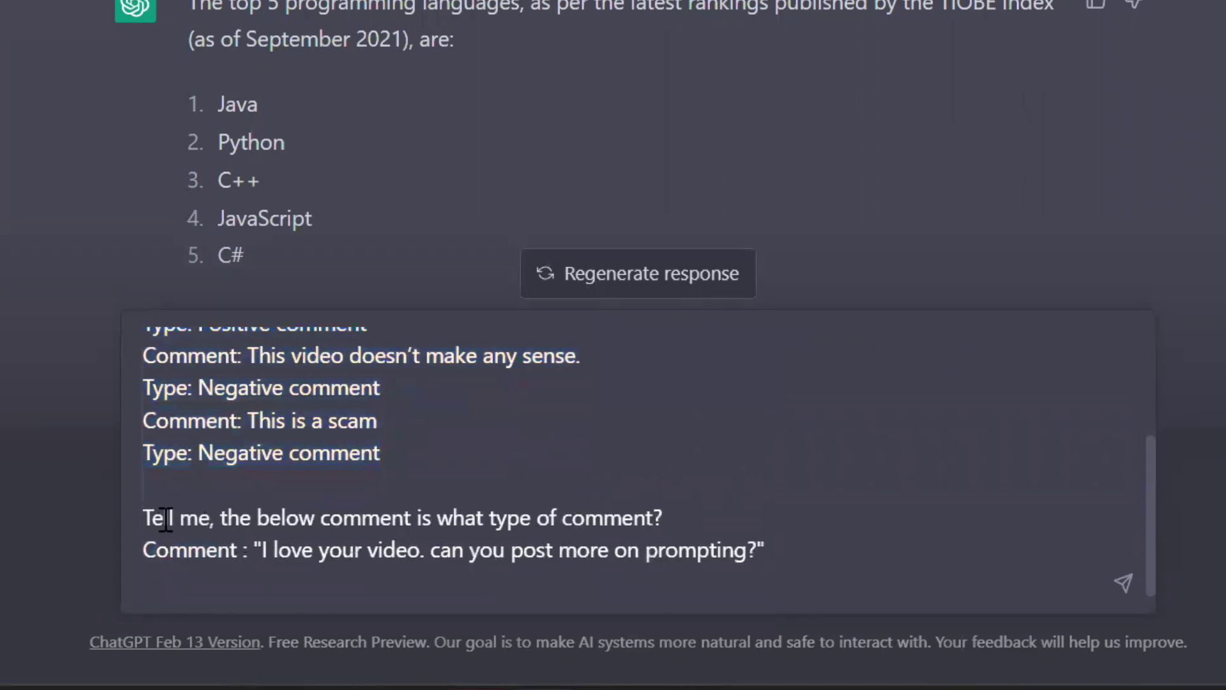
left_click_drag(149, 515, 769, 557)
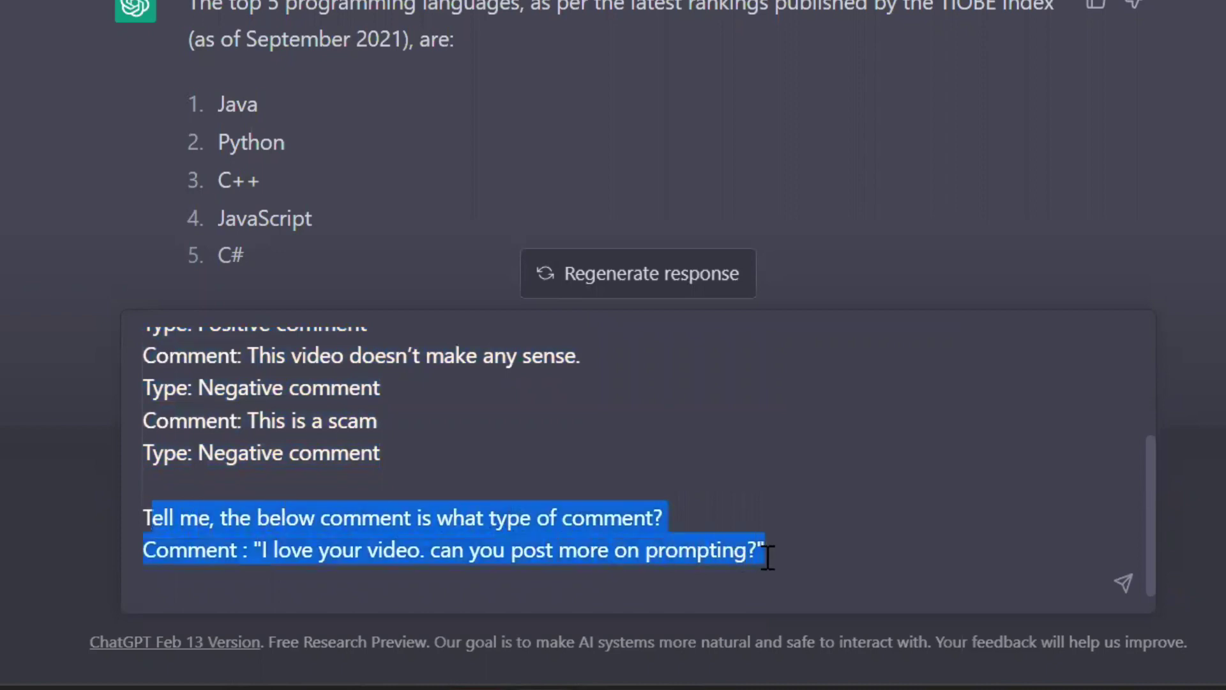
left_click(805, 562)
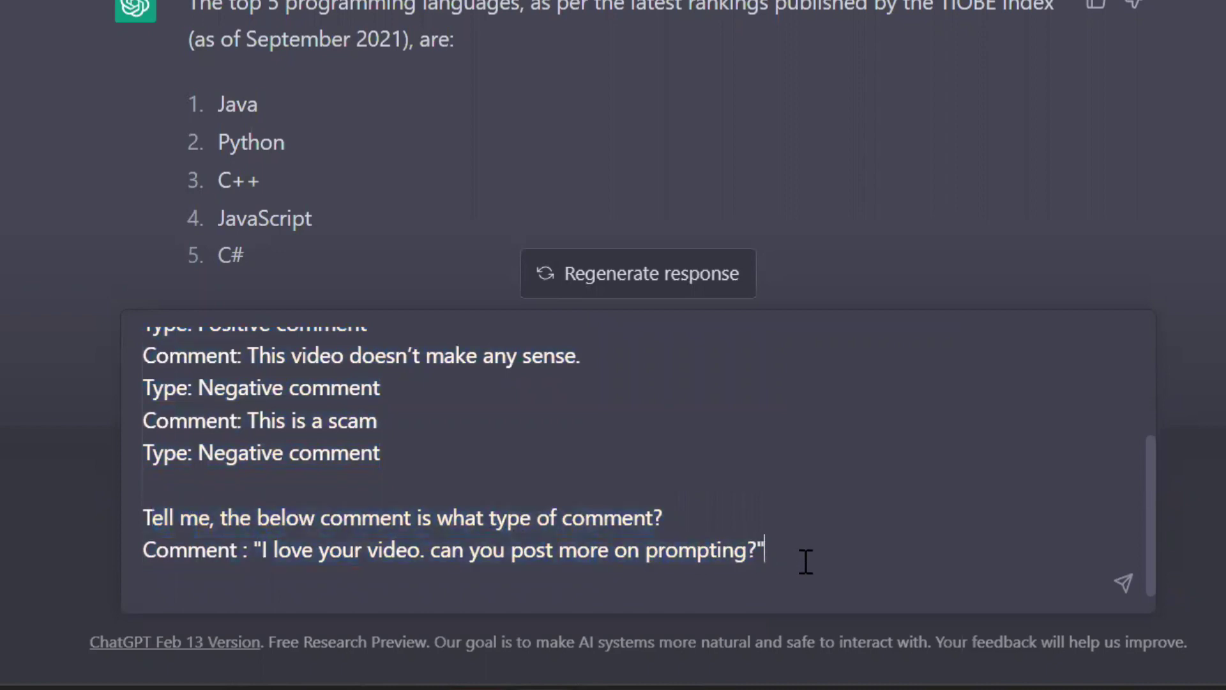
scroll(806, 562, "up", 1)
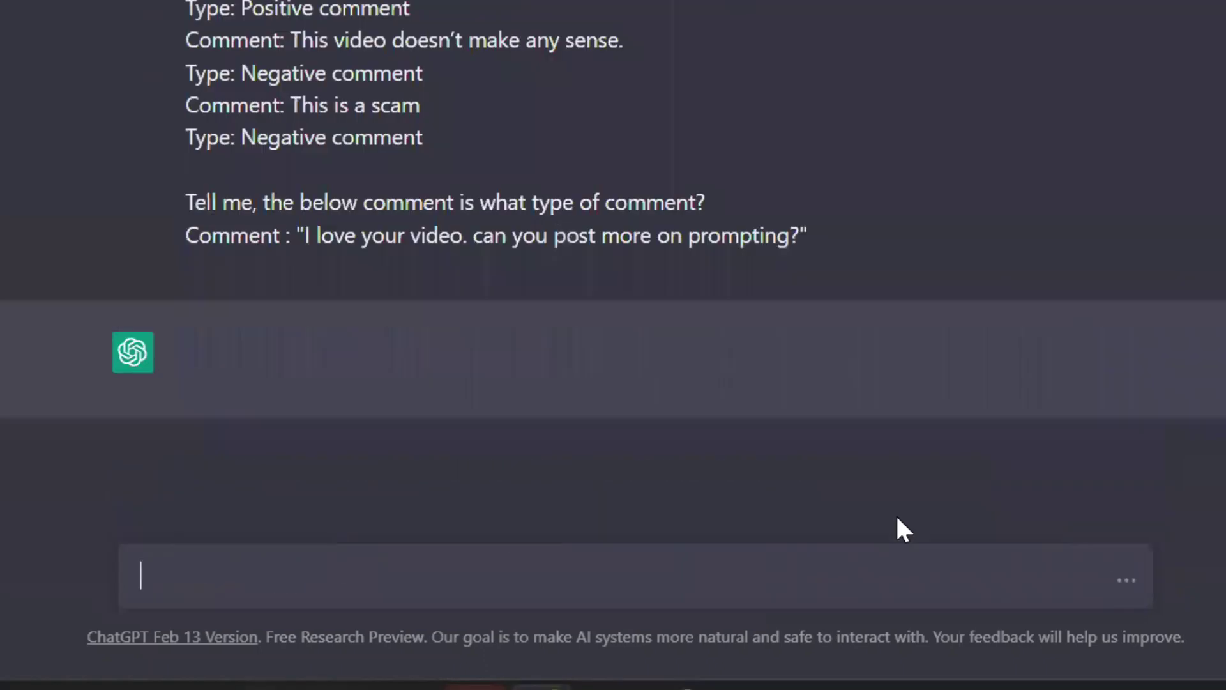